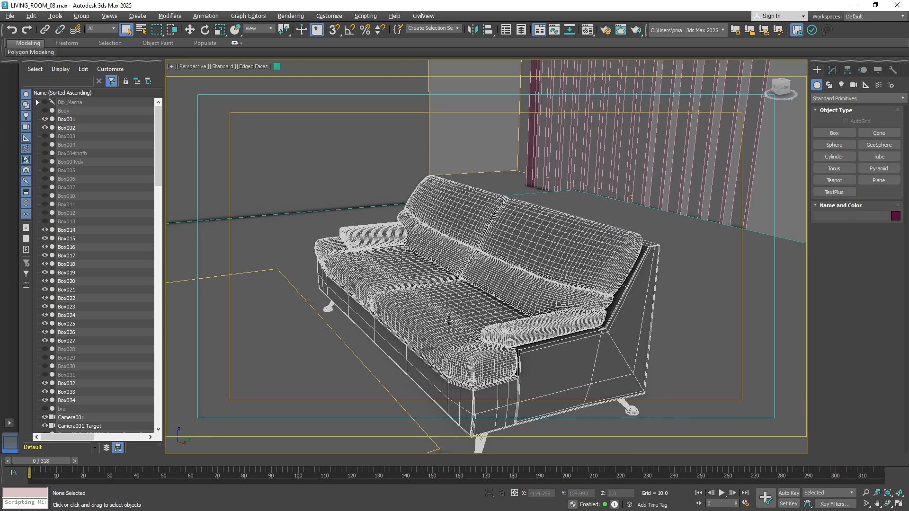
Select the sofa group and examine its place in the room from progressively farther away
click(449, 321)
mouse_move(494, 353)
alt+middle_down()
mouse_move(472, 344)
mouse_move(502, 344)
alt+middle_up()
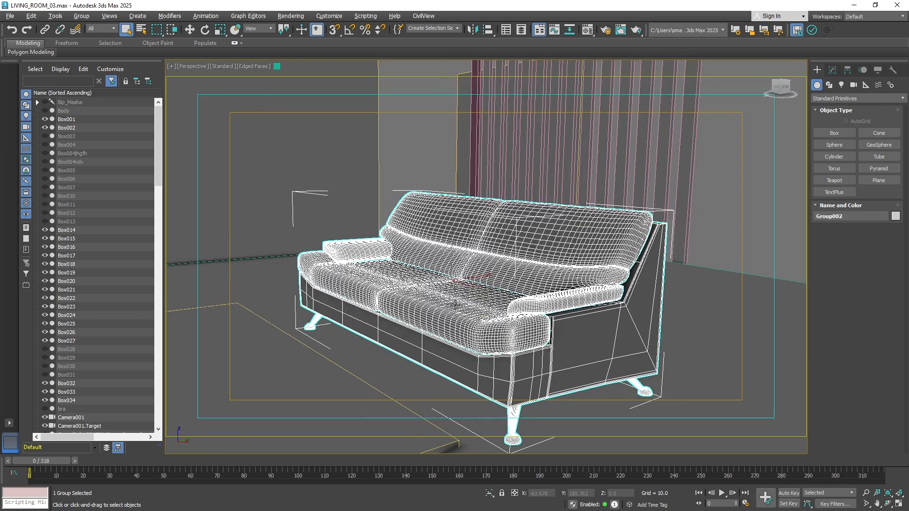
scroll(460, 297, down, 4)
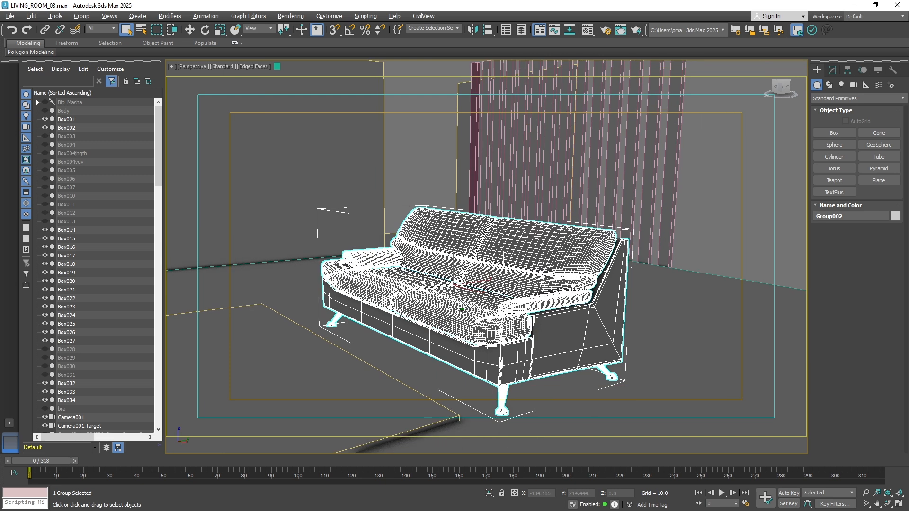
scroll(462, 310, down, 5)
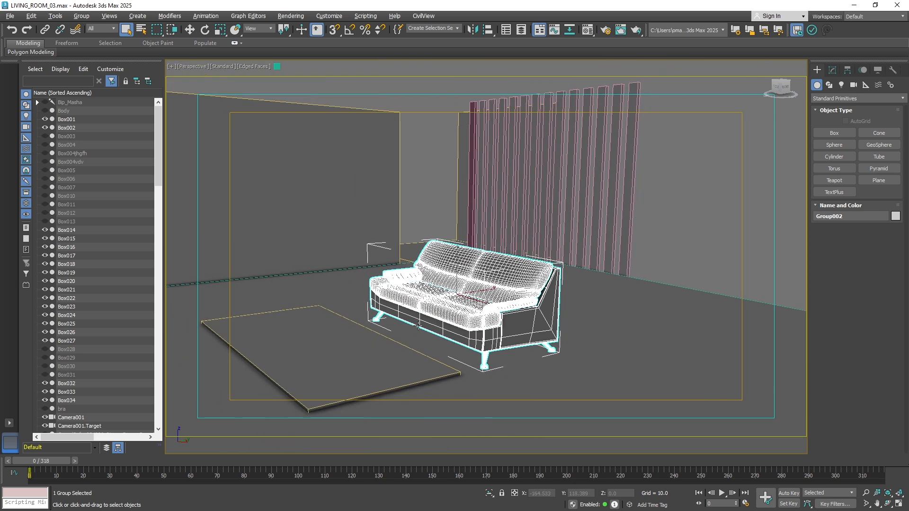
mouse_move(418, 326)
alt+middle_down()
mouse_move(406, 337)
mouse_move(417, 341)
mouse_move(418, 324)
alt+middle_up()
scroll(419, 324, down, 10)
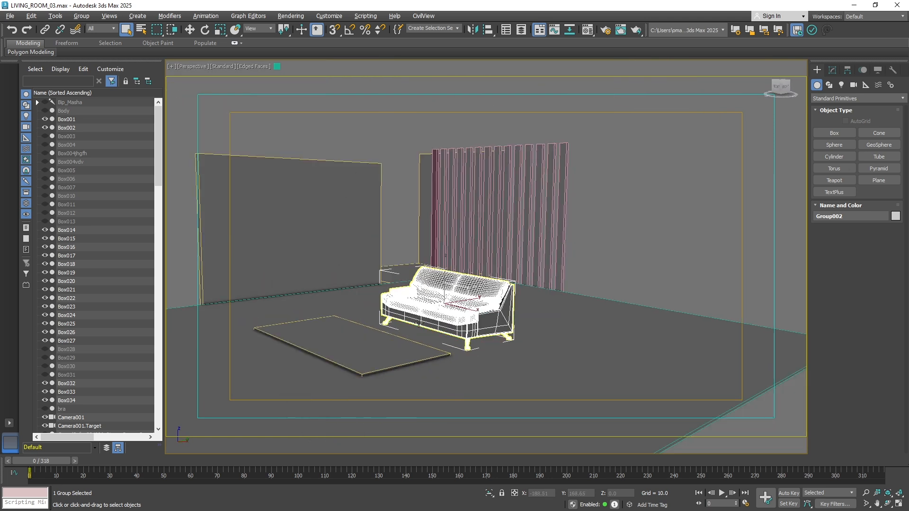
mouse_move(420, 337)
alt+middle_down()
mouse_move(432, 344)
mouse_move(423, 339)
mouse_move(433, 328)
alt+middle_up()
scroll(423, 339, up, 4)
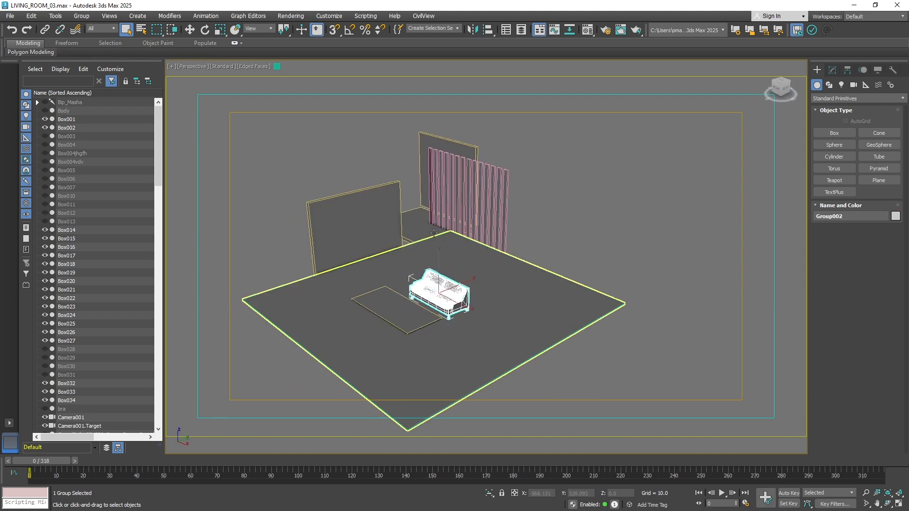
Select the large wall panel beside the floor and examine it close up and from a distance
click(353, 226)
scroll(329, 268, up, 2)
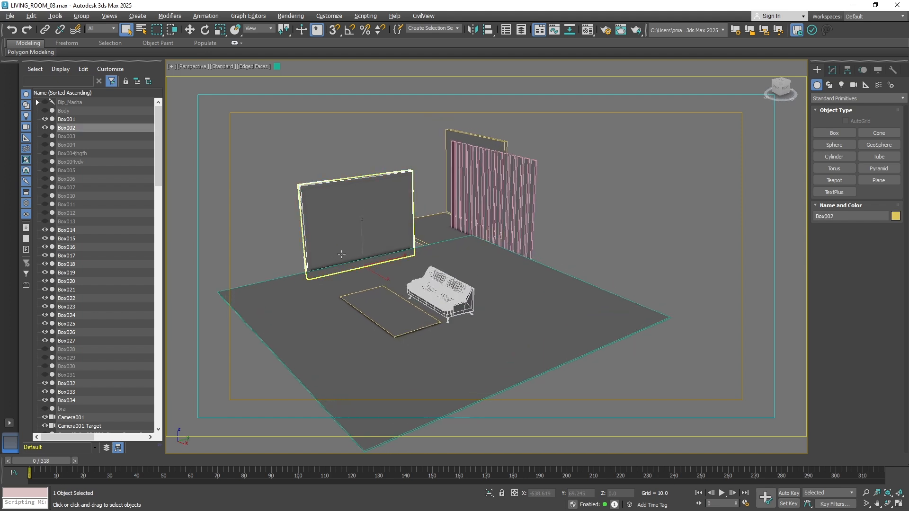
scroll(344, 252, up, 2)
alt+middle_drag(361, 270, 383, 282)
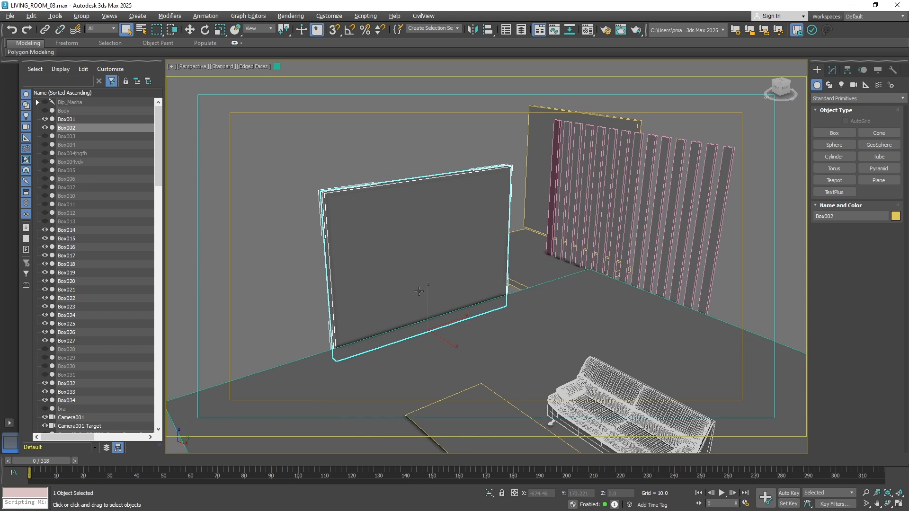
scroll(428, 286, down, 6)
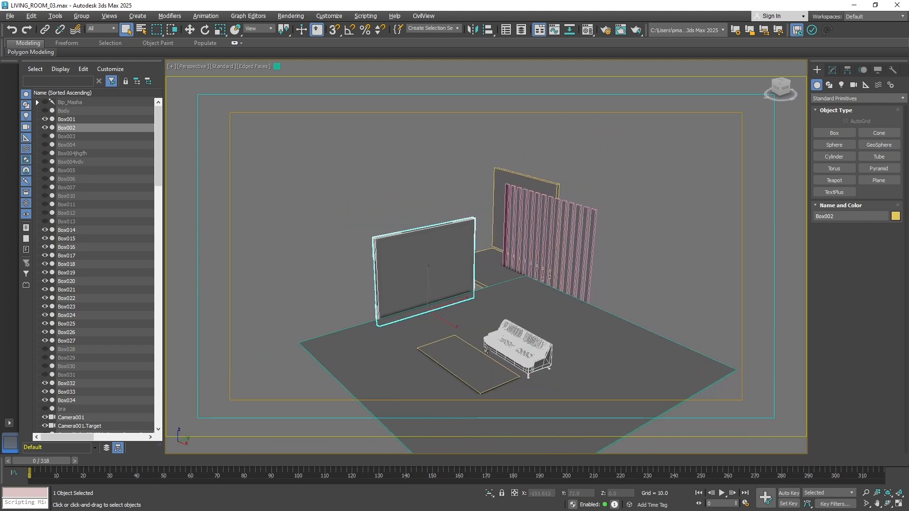
middle_drag(494, 339, 500, 296)
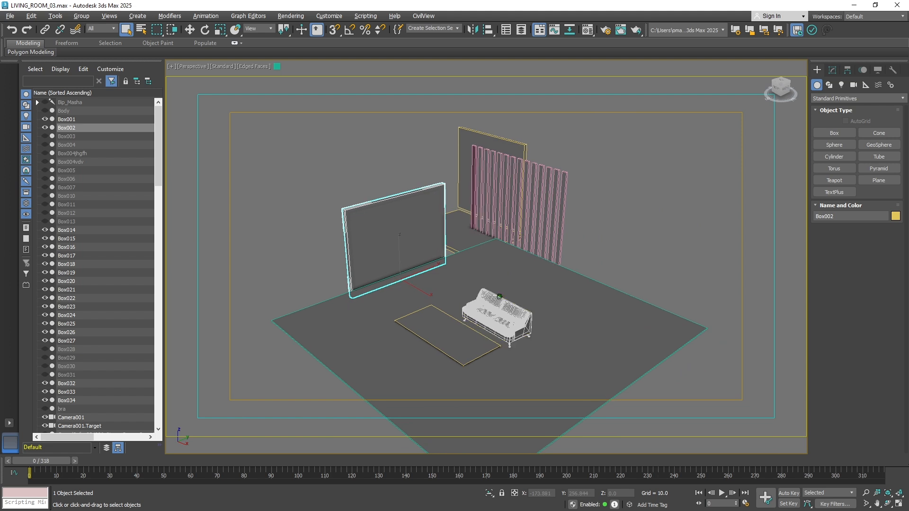
Examine the sofa's cushions, armrest and frame close up from several angles
scroll(500, 297, up, 4)
scroll(500, 297, up, 4)
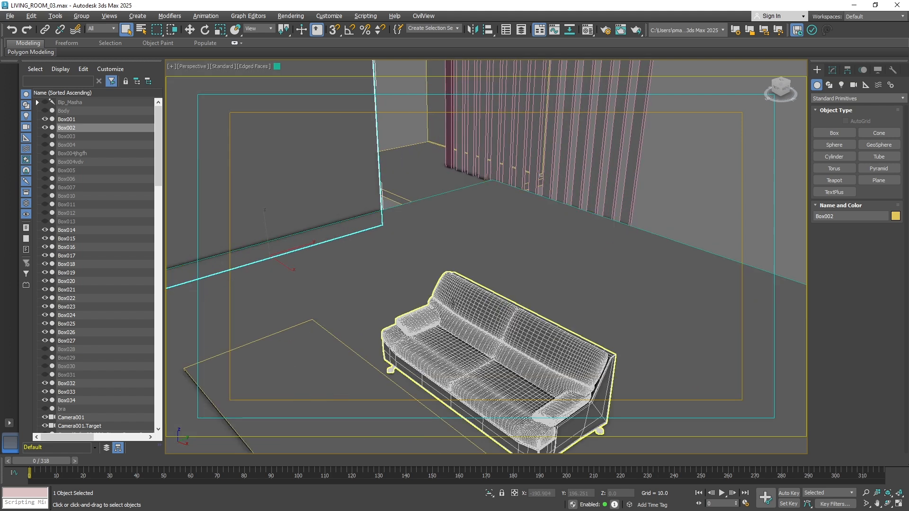
alt+middle_drag(453, 294, 452, 325)
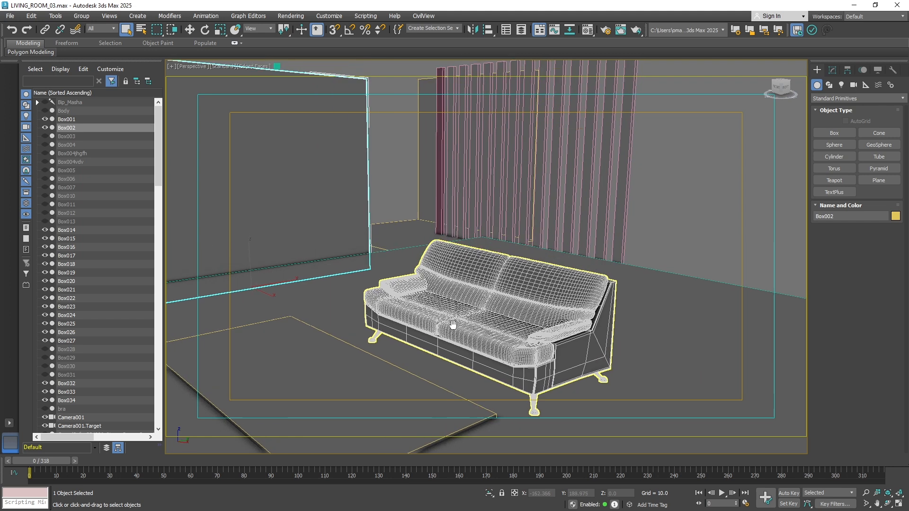
alt+middle_drag(423, 294, 512, 315)
scroll(462, 302, up, 8)
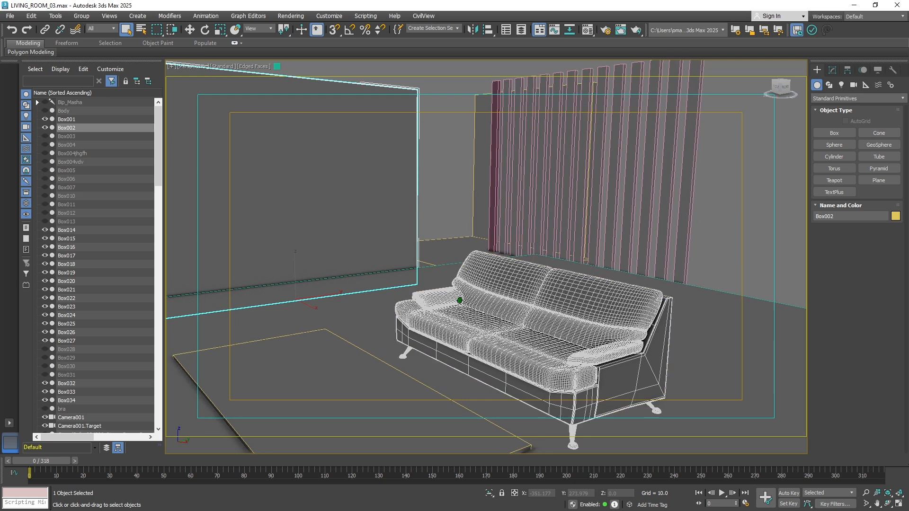
mouse_move(460, 300)
alt+middle_down()
mouse_move(434, 316)
mouse_move(431, 288)
mouse_move(439, 289)
alt+middle_up()
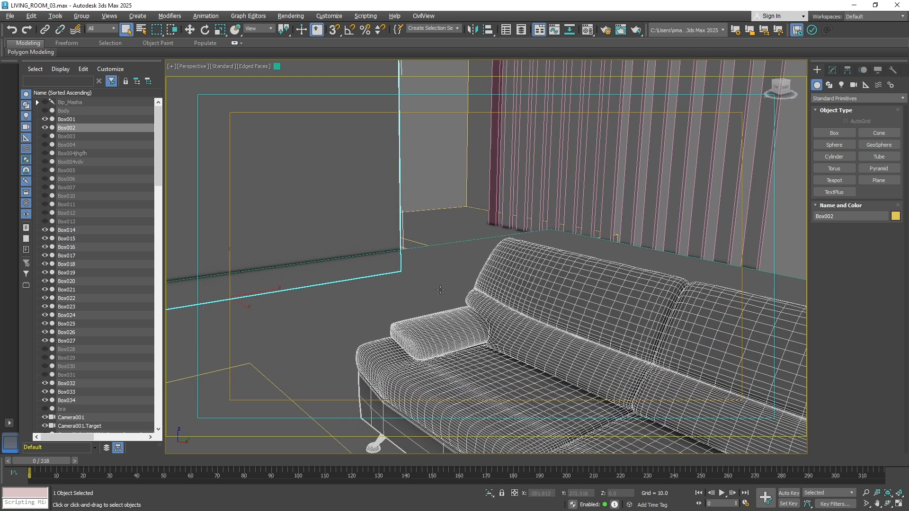
middle_drag(433, 321, 436, 298)
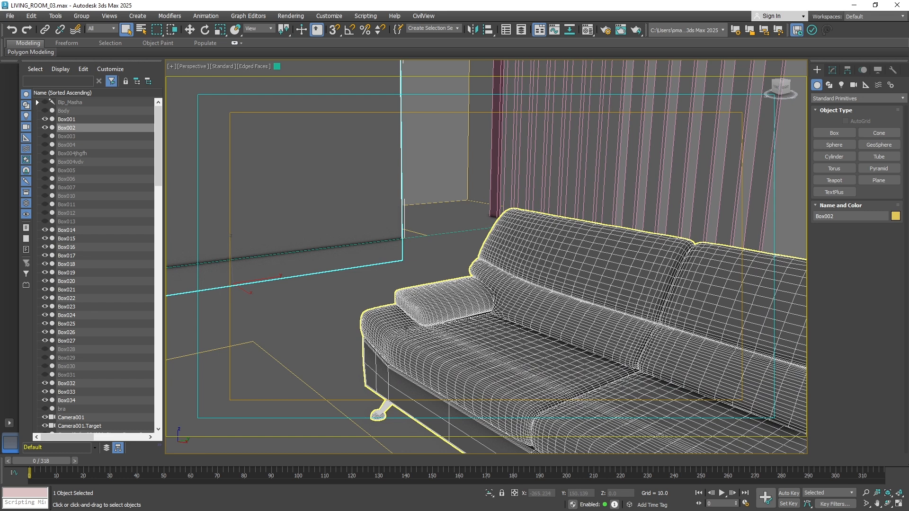
alt+middle_drag(421, 306, 420, 305)
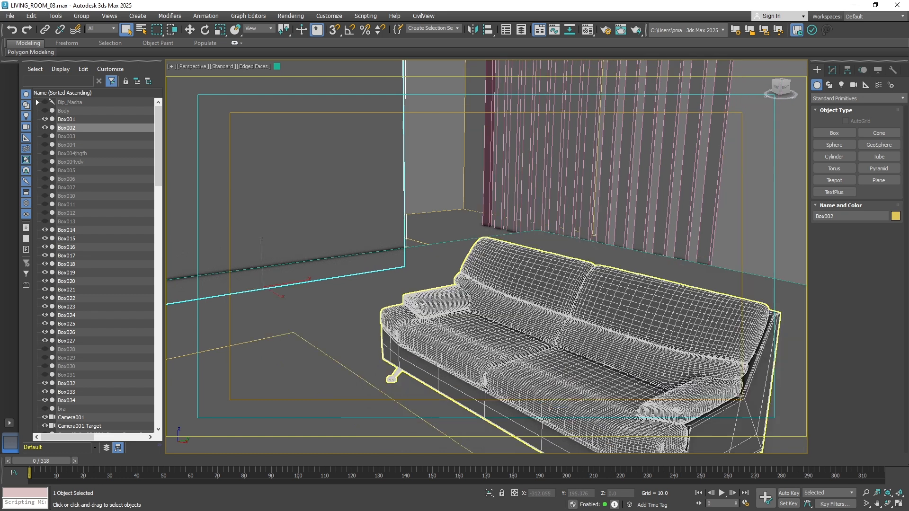
scroll(420, 305, down, 3)
middle_drag(536, 297, 506, 342)
scroll(480, 298, up, 1)
scroll(480, 298, up, 2)
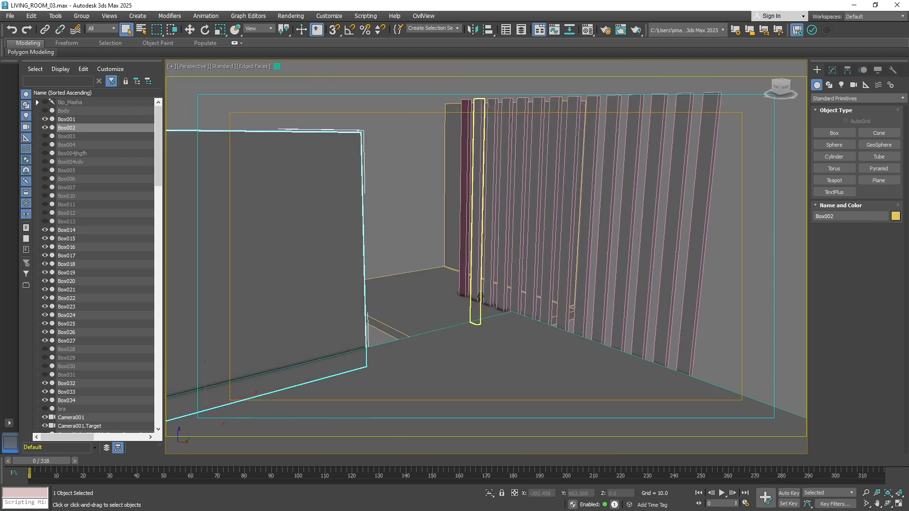
Examine the slatted wall and the floor area around the sofa from low and raised viewpoints
scroll(456, 308, down, 1)
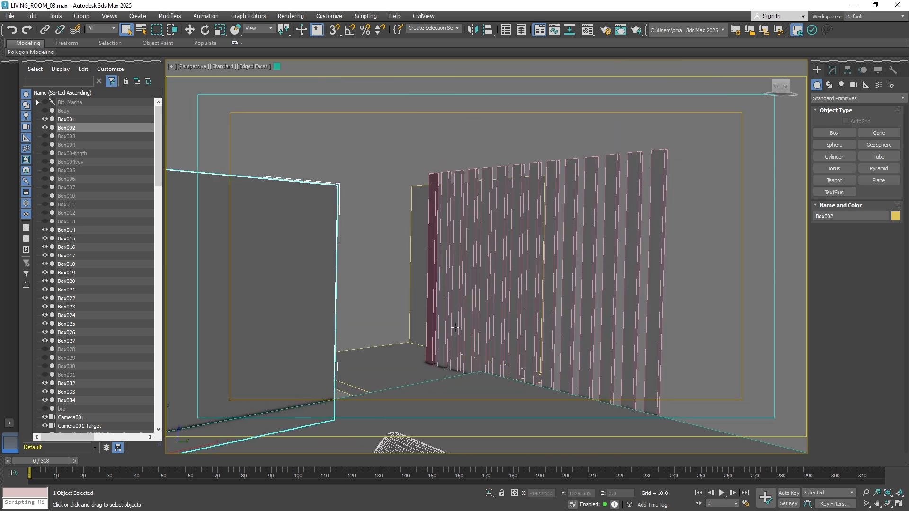
scroll(463, 308, up, 4)
scroll(465, 303, down, 6)
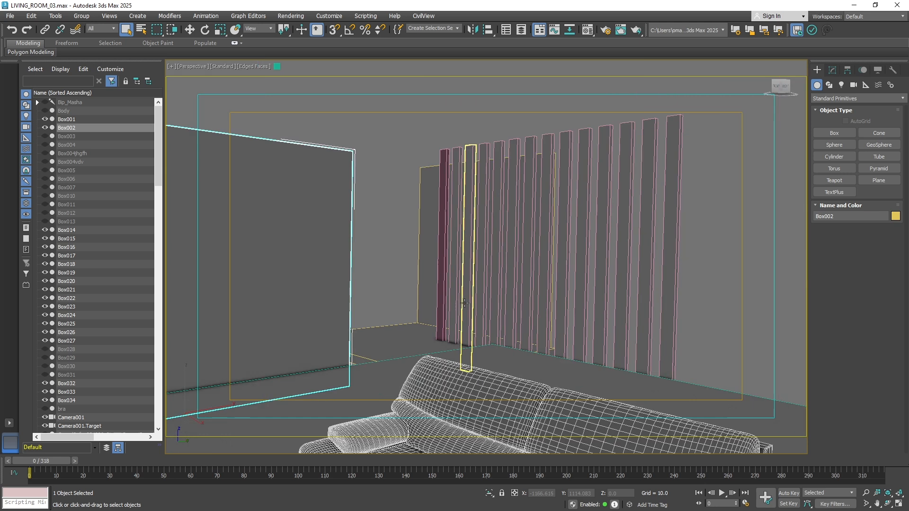
scroll(464, 303, up, 3)
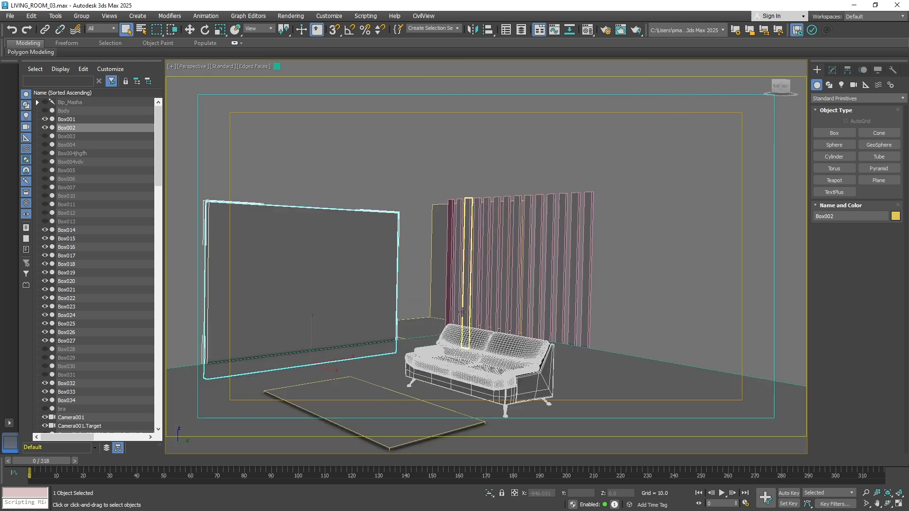
mouse_move(475, 292)
middle_down()
mouse_move(493, 253)
mouse_move(483, 297)
middle_up()
scroll(483, 303, up, 3)
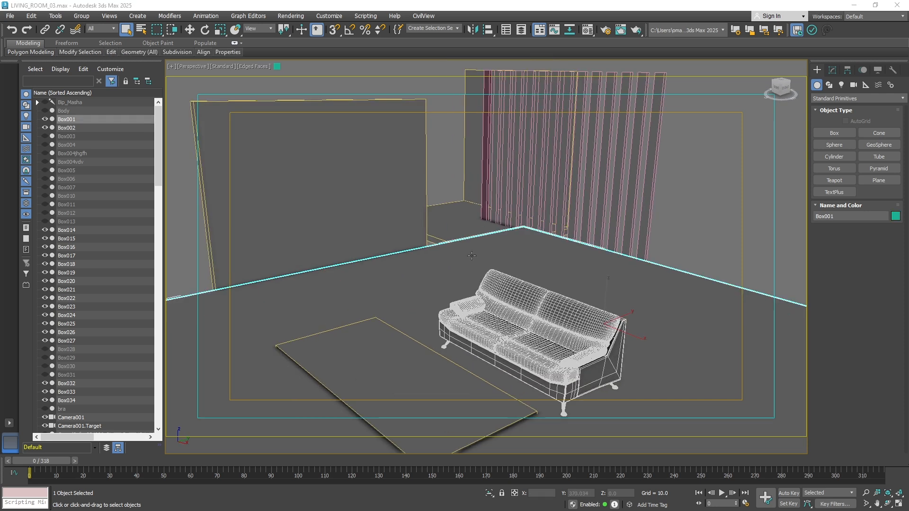
scroll(472, 257, up, 2)
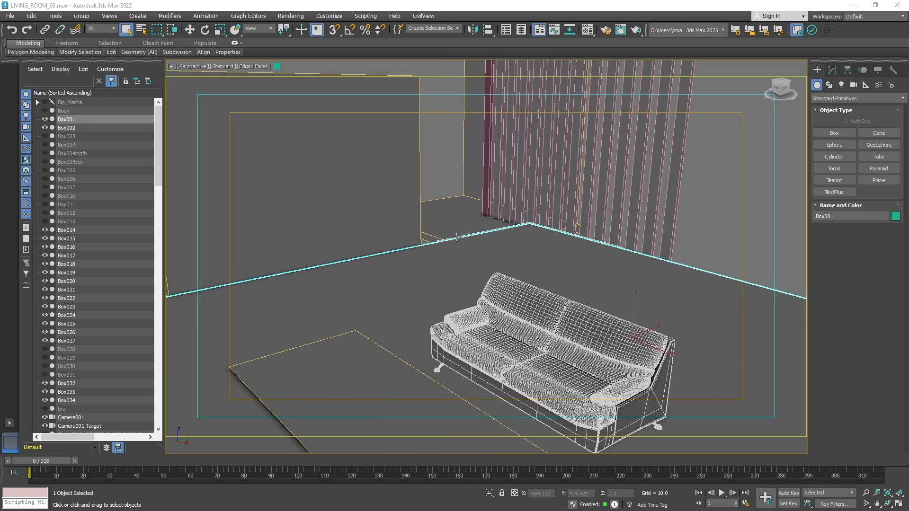
alt+middle_drag(472, 256, 459, 228)
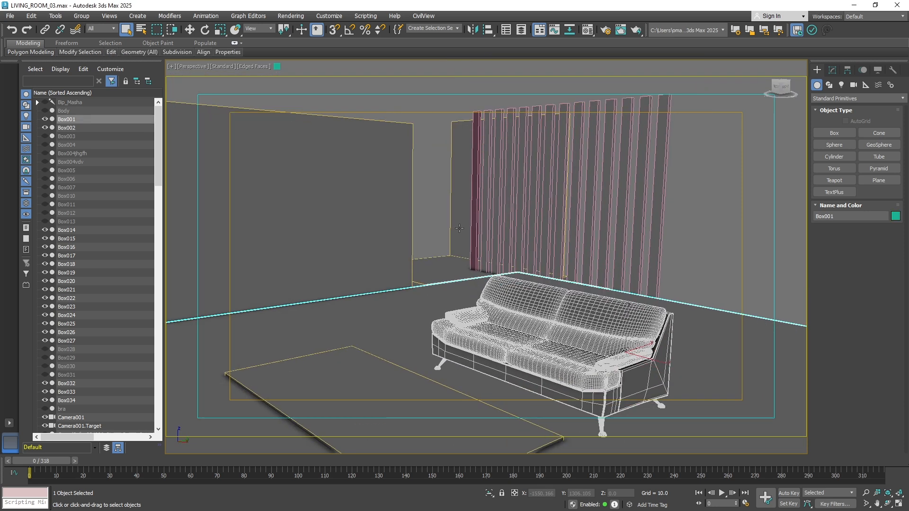
Select the sofa group and unhide all hidden objects in the scene
click(452, 331)
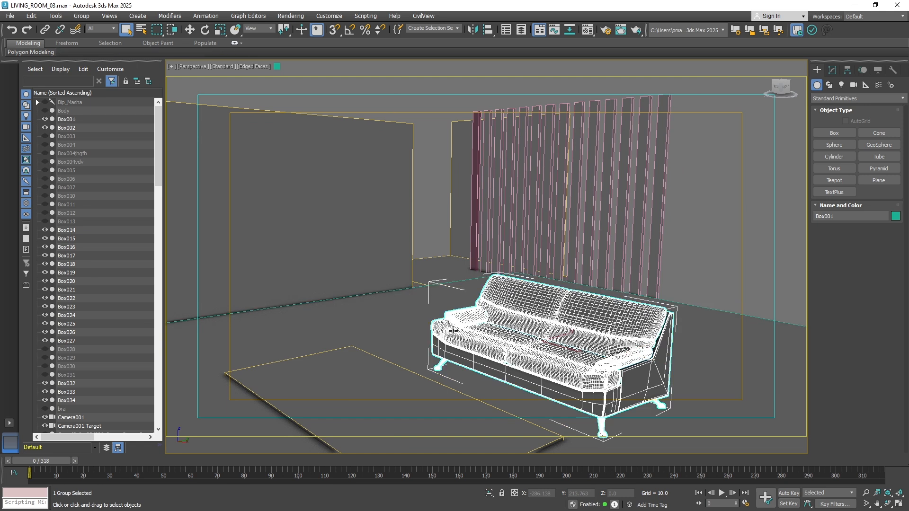
right_click(397, 292)
click(420, 246)
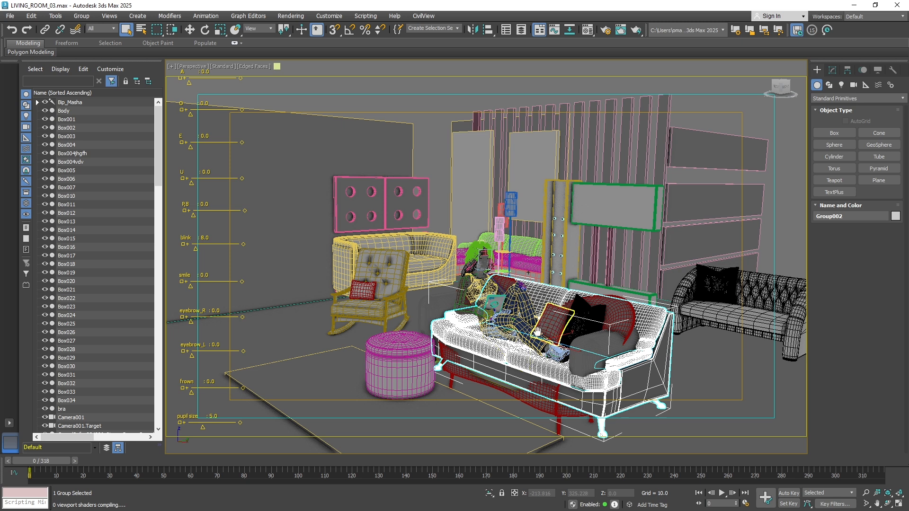
Examine the fully furnished living room around the sofa from different angles
middle_drag(538, 332, 479, 366)
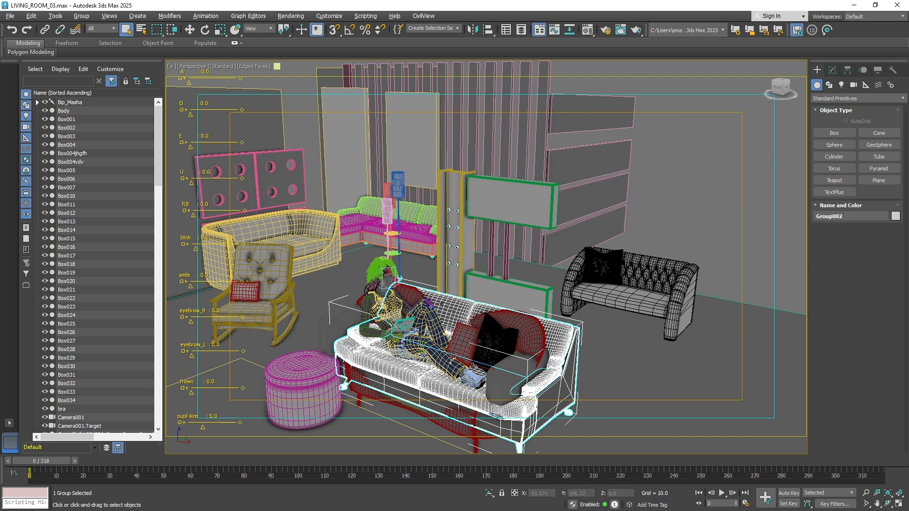
alt+middle_drag(479, 365, 482, 327)
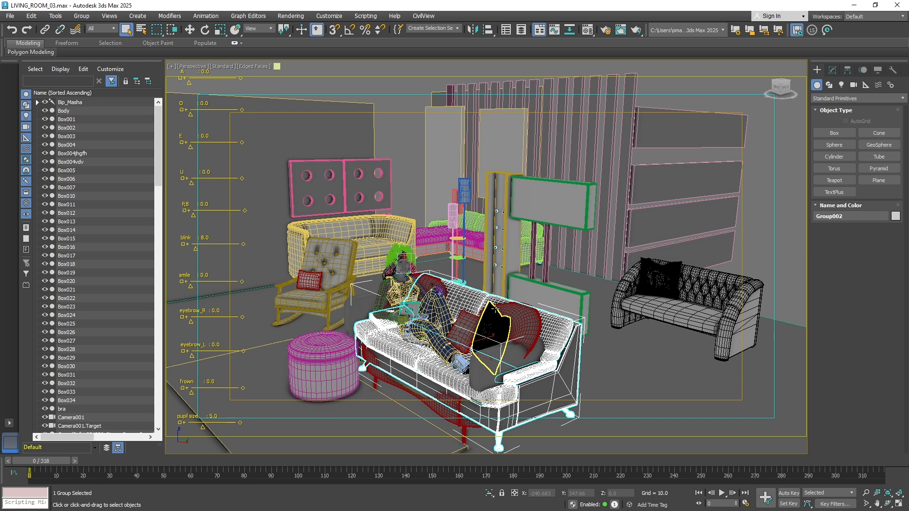
scroll(452, 254, up, 3)
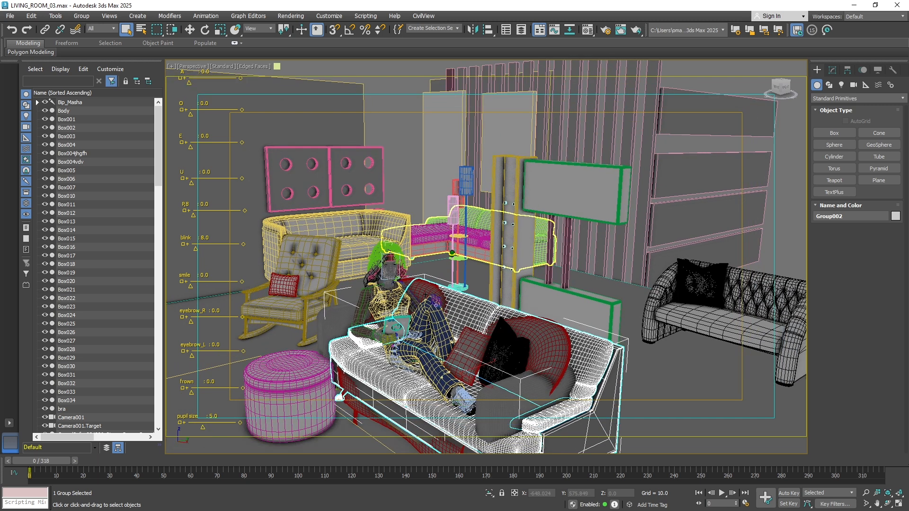
scroll(447, 250, up, 1)
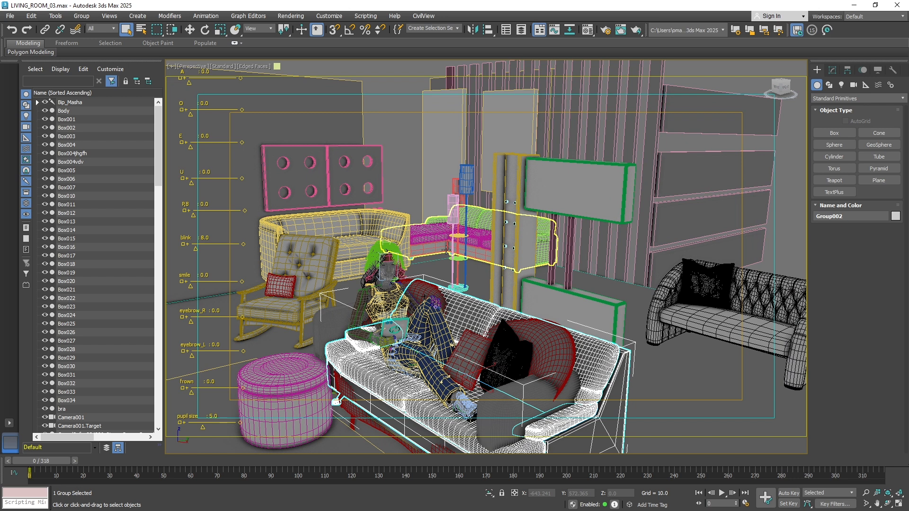
scroll(374, 258, up, 1)
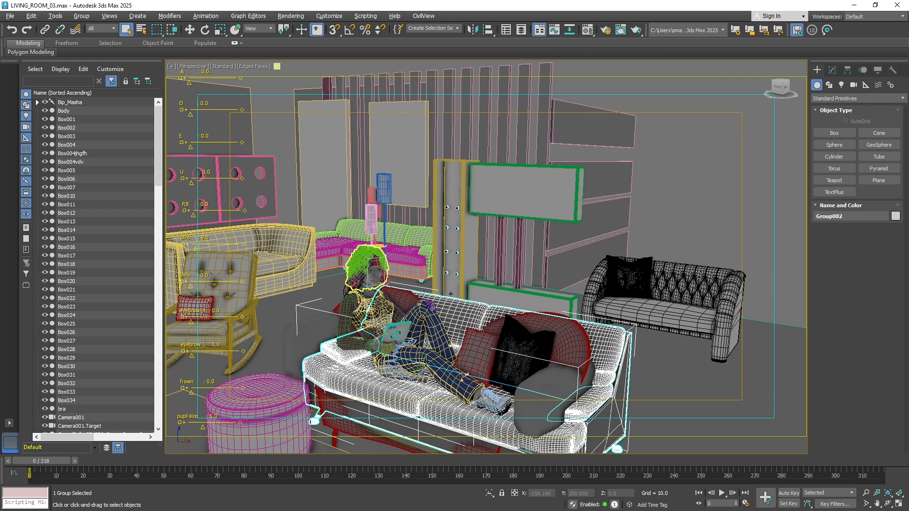
Select the seated character's jeans and sweater in turn and examine the figure on the sofa up close
click(421, 362)
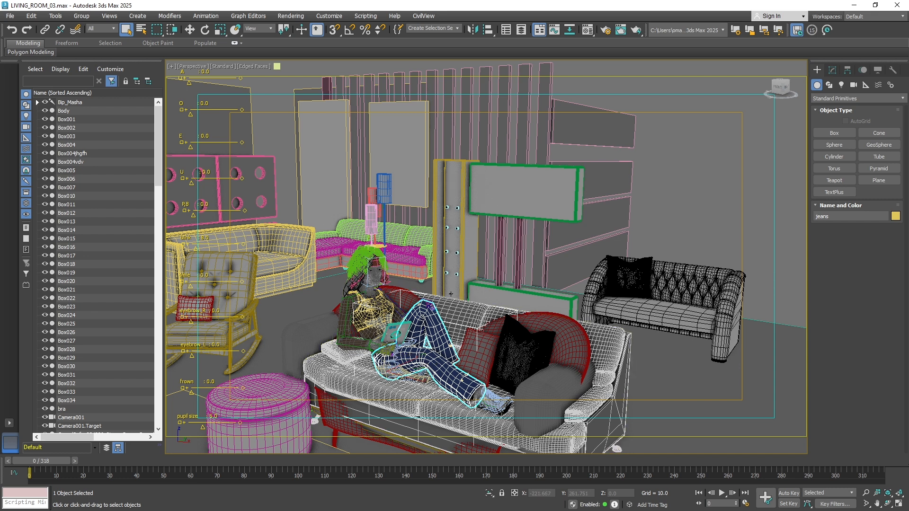
scroll(384, 340, up, 1)
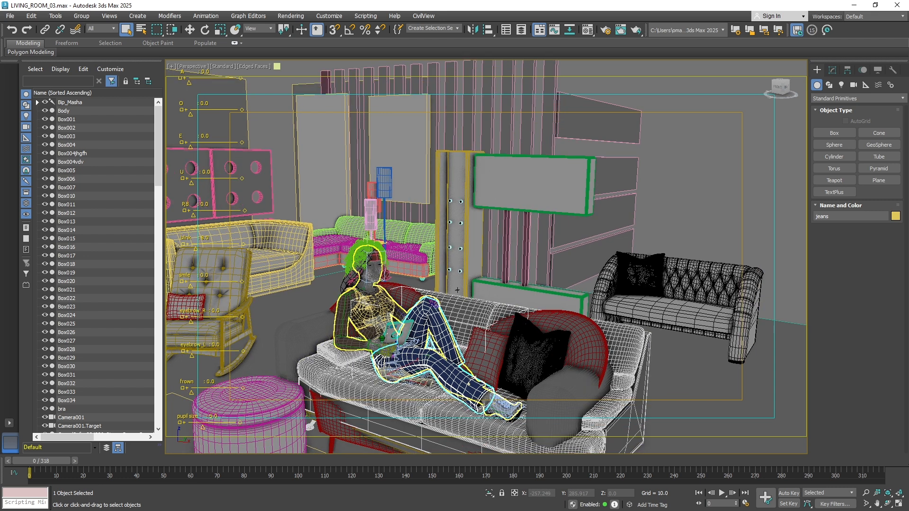
scroll(457, 290, up, 1)
scroll(488, 251, up, 1)
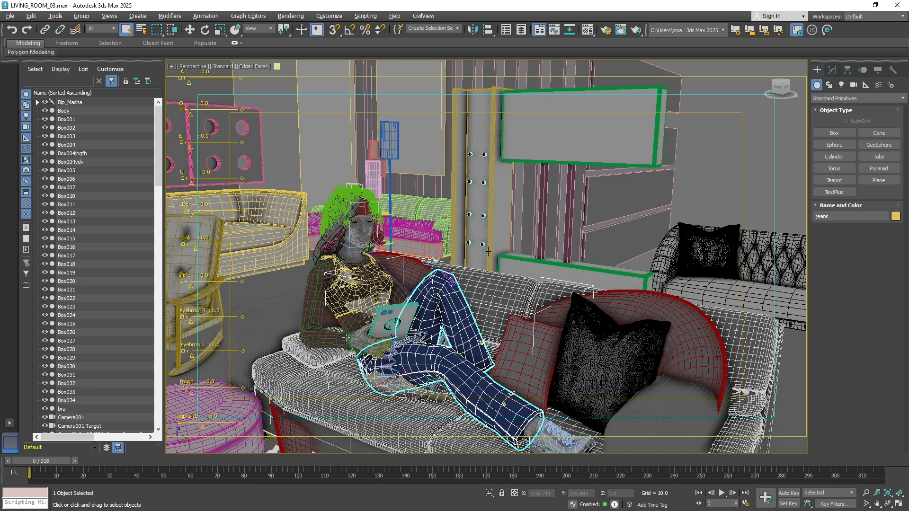
scroll(360, 315, up, 2)
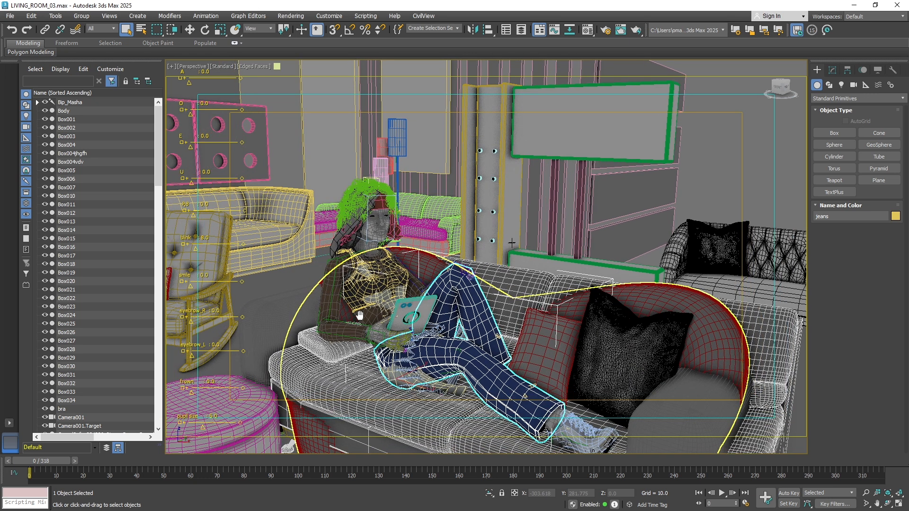
scroll(360, 315, up, 1)
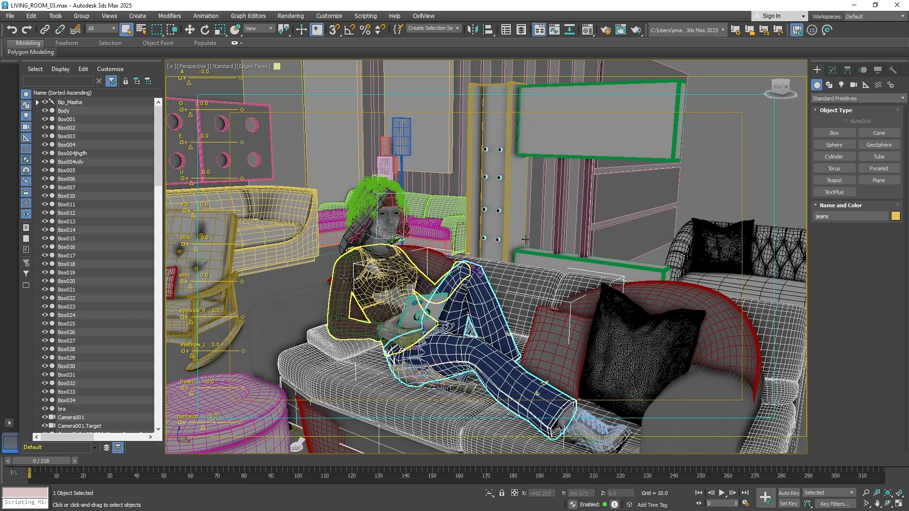
click(343, 279)
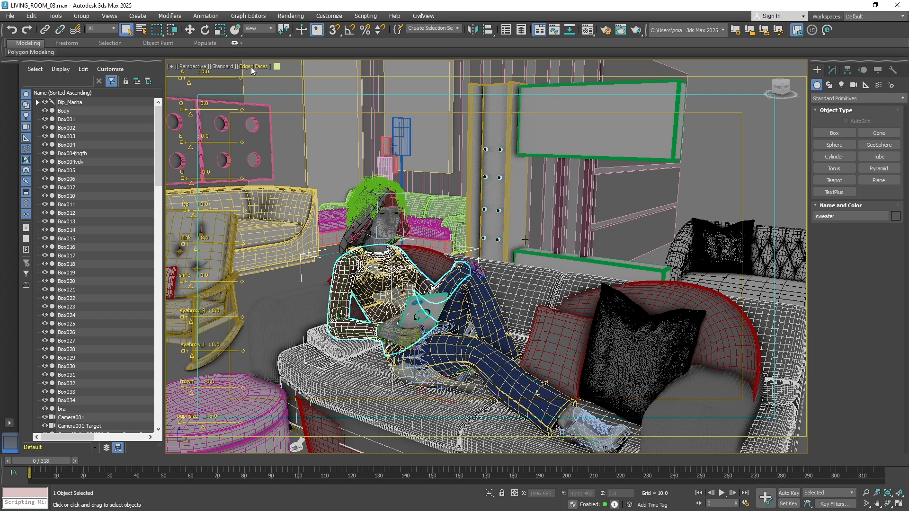
Switch the viewport to Default Shading without edged faces, and select the rocking chair to view it from several sides
click(252, 68)
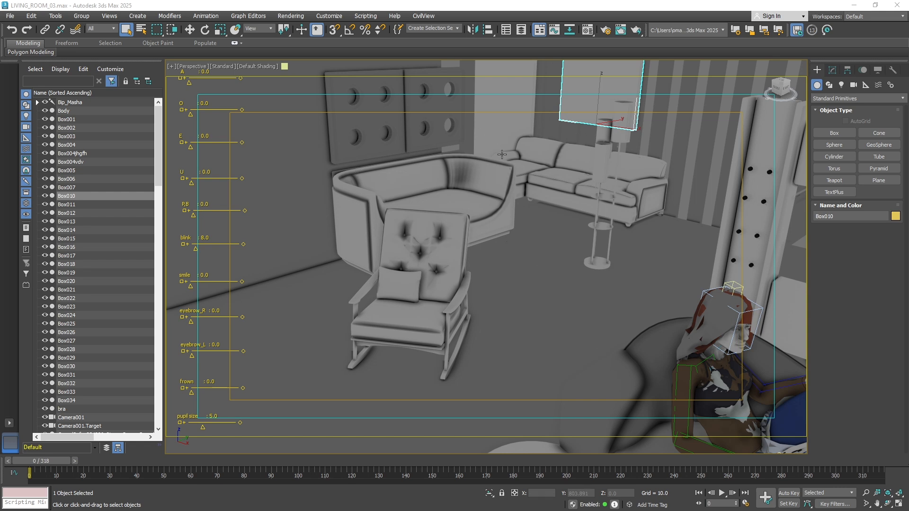
click(437, 294)
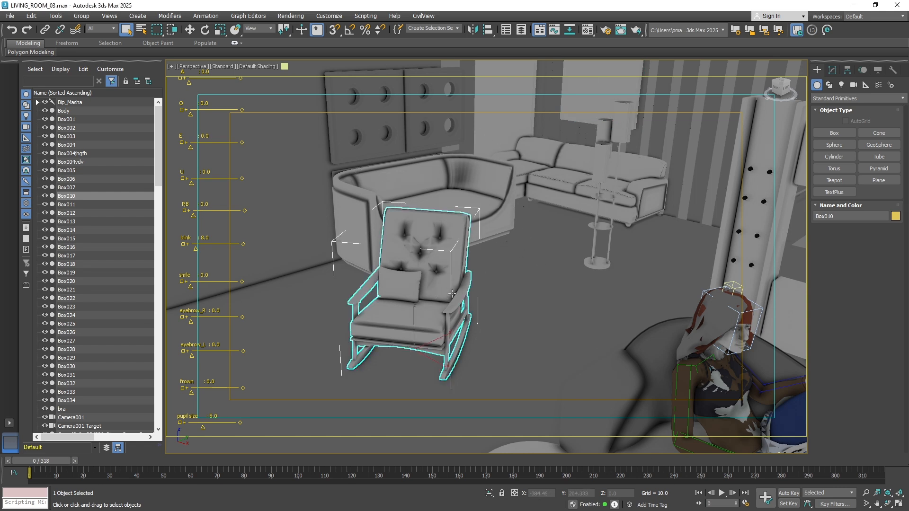
alt+middle_drag(470, 312, 496, 309)
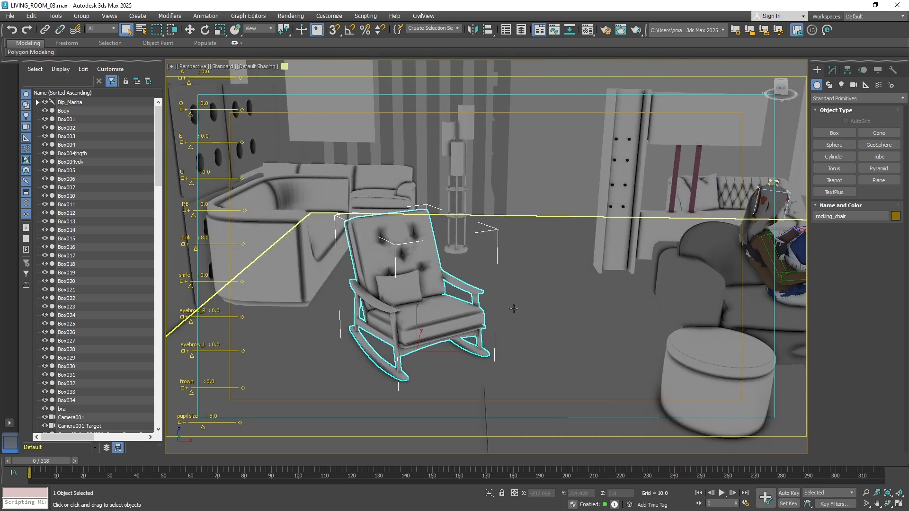
alt+middle_drag(511, 323, 414, 315)
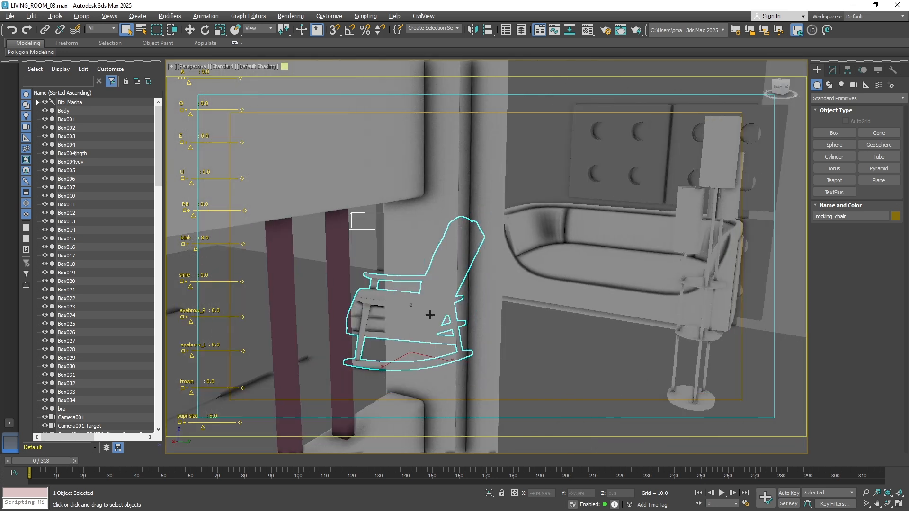
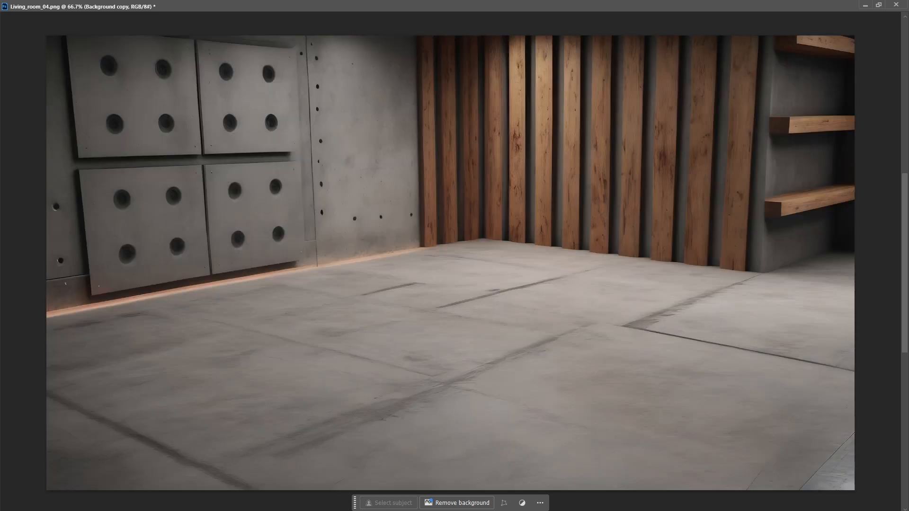
Toggle the Background copy layer's visibility to compare the rendered room with the line-art sketch beneath
key(ctrl+comma)
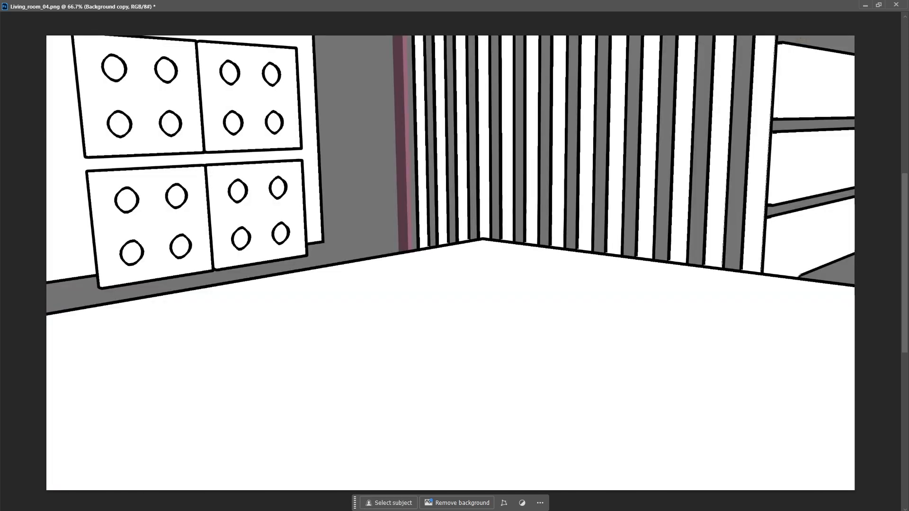
key(ctrl+comma)
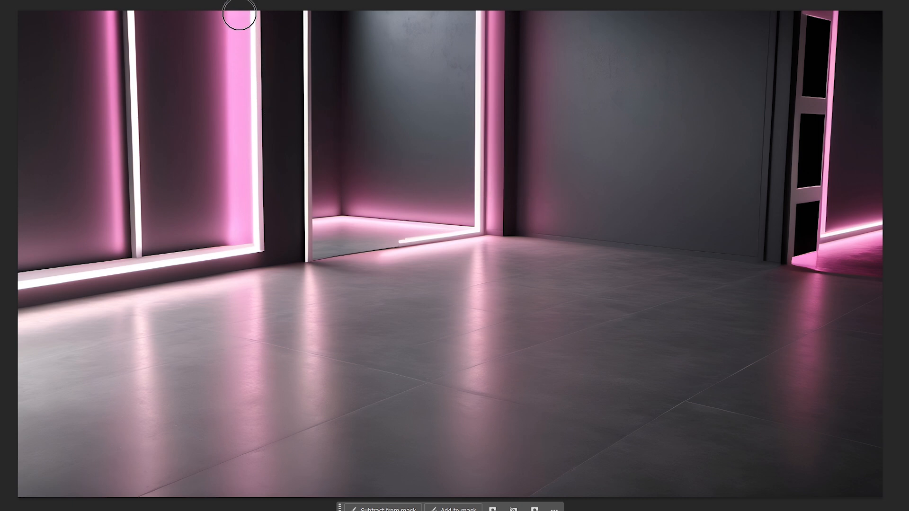
Paint on the mask over the left window panes to reveal the night skyline, cleaning the window corner with a smaller brush
mouse_move(240, 14)
mouse_down()
mouse_move(229, 210)
mouse_move(170, 220)
mouse_move(149, 57)
mouse_move(156, 12)
mouse_move(180, 36)
mouse_move(185, 185)
mouse_move(201, 154)
mouse_move(206, 34)
mouse_move(195, 123)
mouse_move(169, 218)
mouse_move(154, 235)
mouse_move(233, 226)
mouse_move(243, 24)
mouse_move(215, 59)
mouse_move(149, 55)
mouse_move(142, 21)
mouse_move(141, 231)
mouse_move(16, 253)
mouse_move(134, 209)
mouse_move(45, 201)
mouse_move(88, 163)
mouse_move(8, 182)
mouse_move(16, 102)
mouse_move(53, 138)
mouse_move(96, 131)
mouse_move(126, 16)
mouse_move(88, 57)
mouse_move(91, 12)
mouse_move(44, 56)
mouse_move(14, 63)
mouse_move(30, 37)
mouse_up()
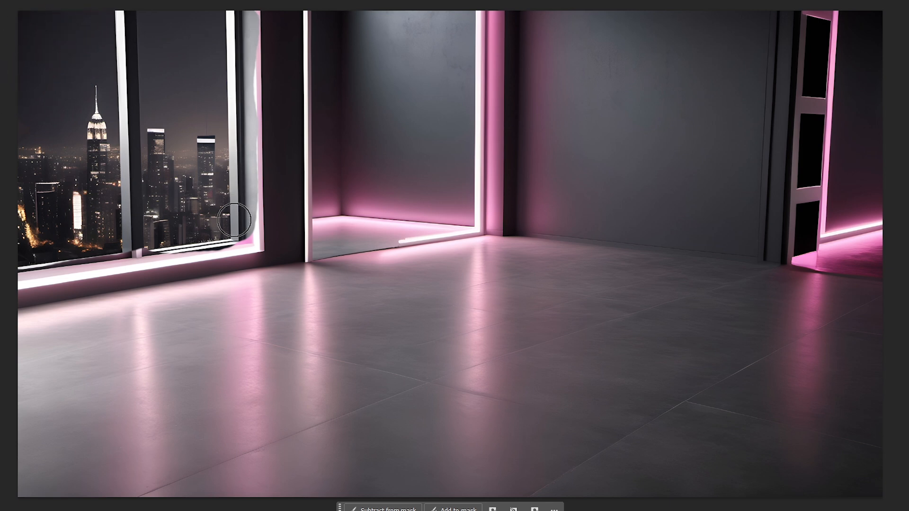
key(bracketleft)
key(bracketleft)
key(bracketleft)
key(bracketleft)
key(bracketleft)
mouse_move(247, 238)
mouse_down()
mouse_move(231, 241)
mouse_move(250, 238)
mouse_move(248, 219)
mouse_up()
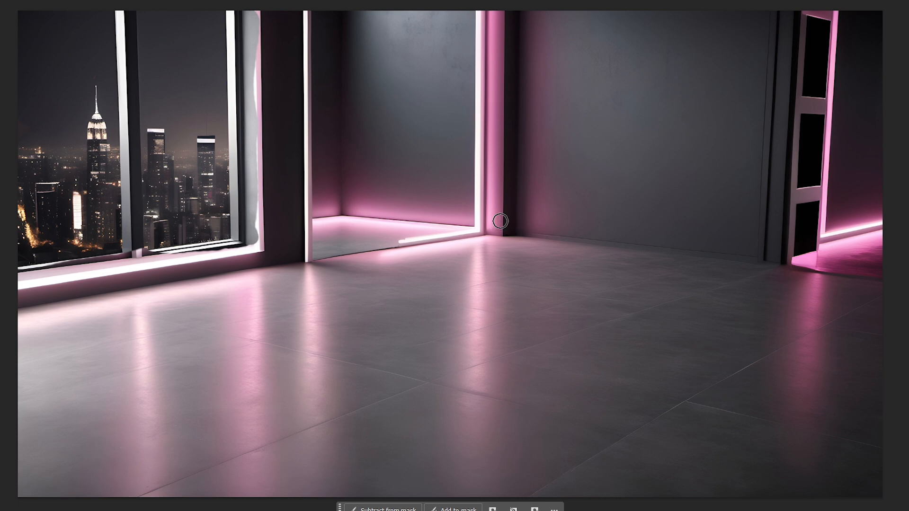
Paint on the mask with a larger brush over the wide back wall, the far-right opening and the glowing middle panel
key(bracketright)
key(bracketright)
key(bracketright)
key(bracketright)
key(bracketright)
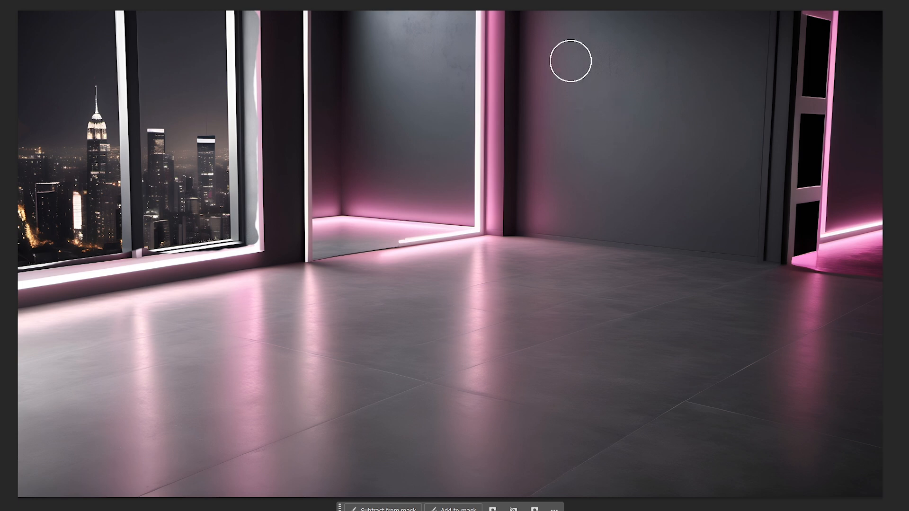
mouse_move(559, 23)
mouse_down()
mouse_move(549, 204)
mouse_move(716, 225)
mouse_move(737, 180)
mouse_move(749, 14)
mouse_move(714, 175)
mouse_move(692, 14)
mouse_move(713, 79)
mouse_move(668, 180)
mouse_move(583, 187)
mouse_move(570, 29)
mouse_move(599, 166)
mouse_move(595, 10)
mouse_move(645, 89)
mouse_move(646, 142)
mouse_move(623, 26)
mouse_move(670, 84)
mouse_move(678, 18)
mouse_move(576, 21)
mouse_move(550, 8)
mouse_move(542, 20)
mouse_move(544, 209)
mouse_move(578, 217)
mouse_move(548, 211)
mouse_move(513, 261)
mouse_up()
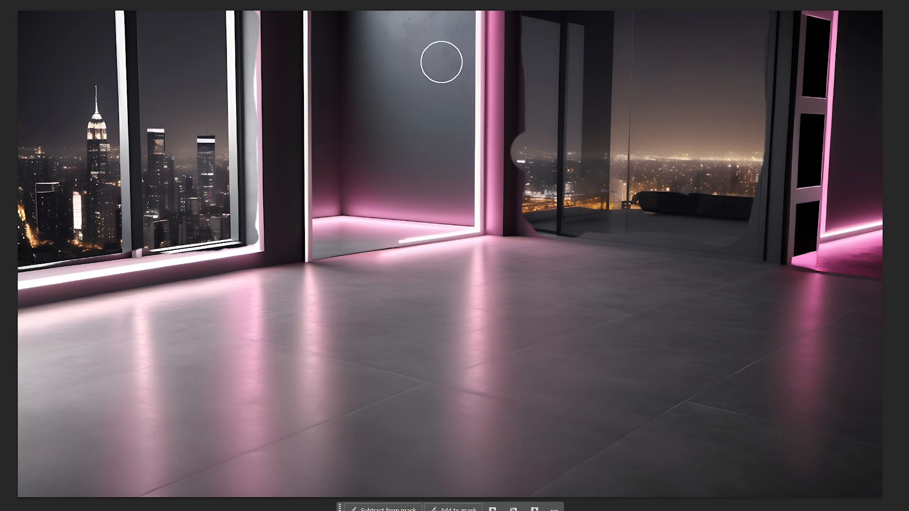
mouse_move(863, 29)
mouse_down()
mouse_move(854, 244)
mouse_move(871, 240)
mouse_up()
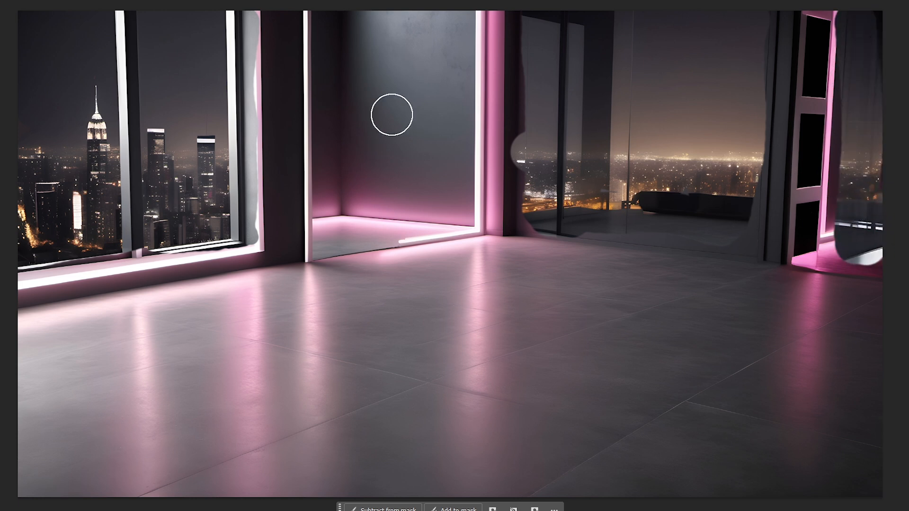
drag(353, 33, 361, 46)
mouse_move(367, 108)
mouse_down()
mouse_move(372, 193)
mouse_move(335, 199)
mouse_move(331, 43)
mouse_move(396, 24)
mouse_move(442, 26)
mouse_move(453, 193)
mouse_move(388, 166)
mouse_move(401, 81)
mouse_move(447, 76)
mouse_up()
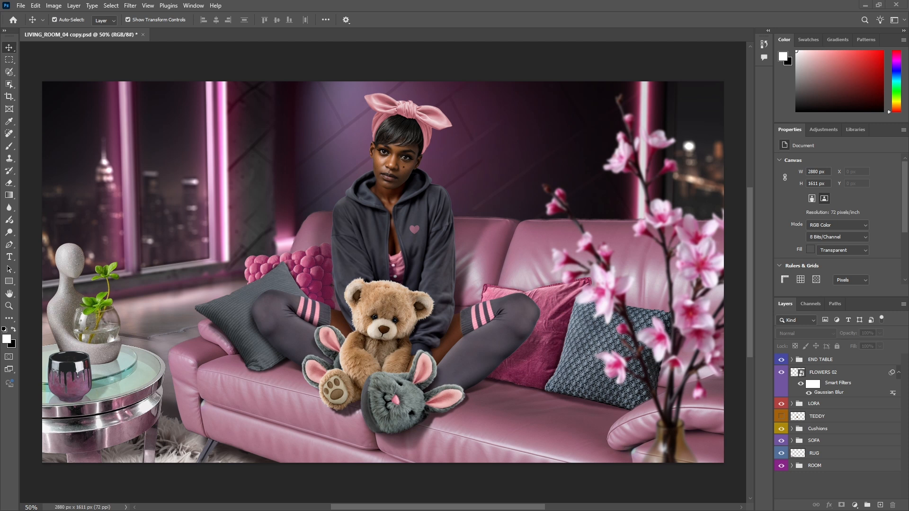
Hide the seated woman's layer group and the Cushions group in the living room composite
scroll(383, 281, up, 1)
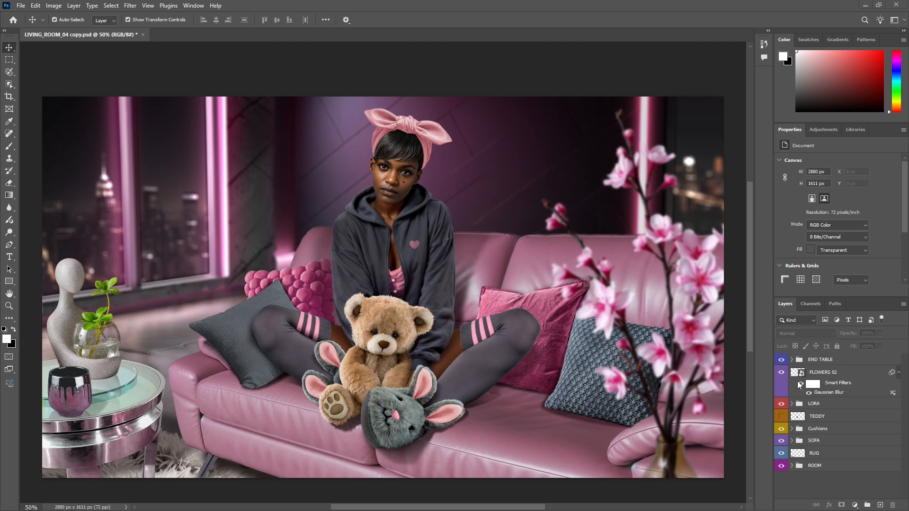
click(780, 403)
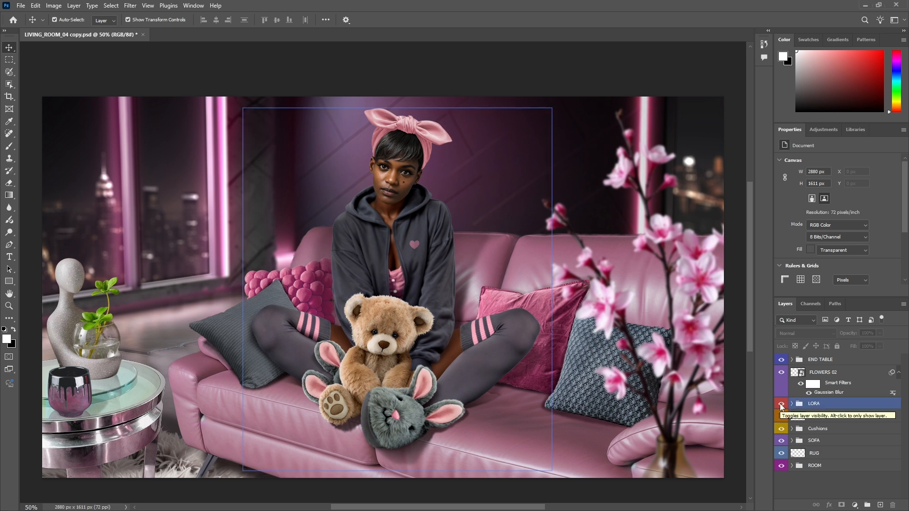
click(780, 403)
click(781, 429)
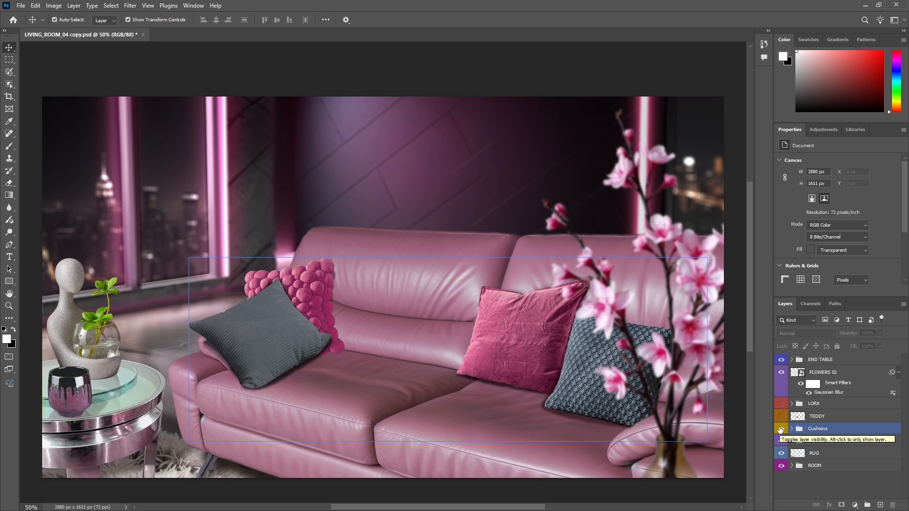
click(789, 376)
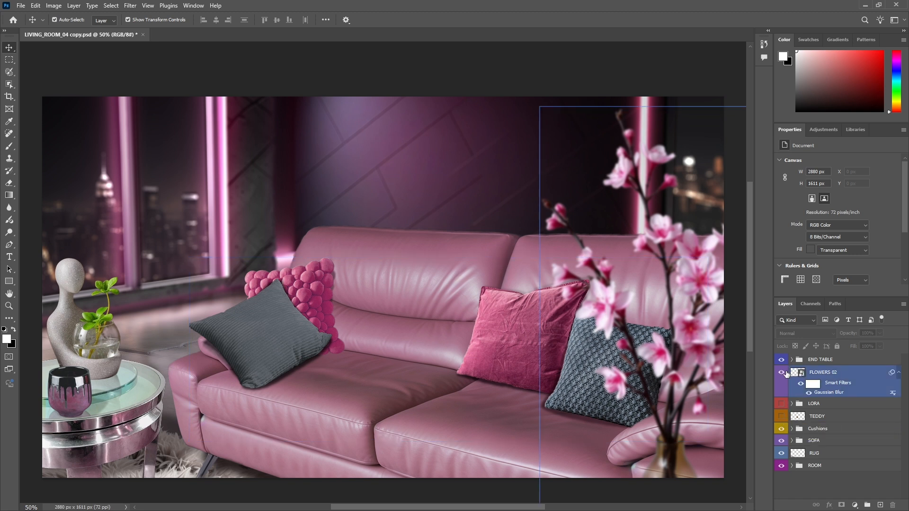
click(782, 362)
click(782, 430)
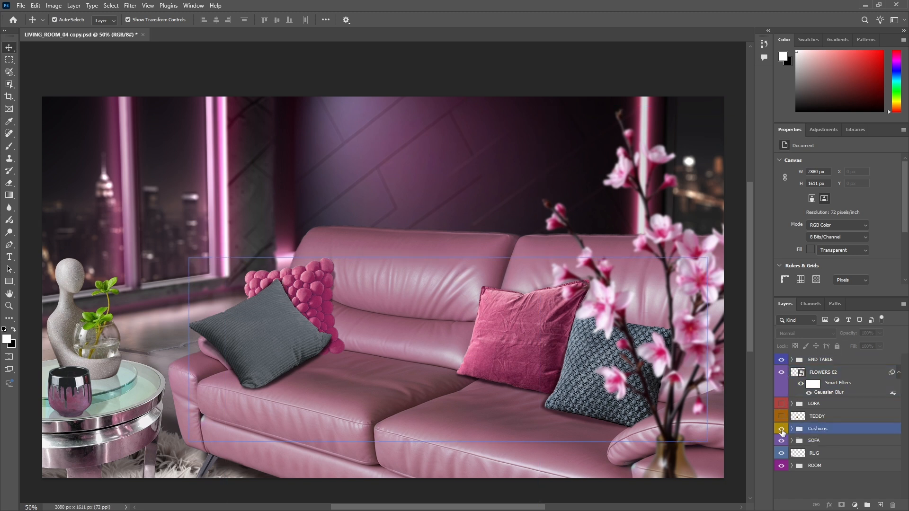
click(781, 430)
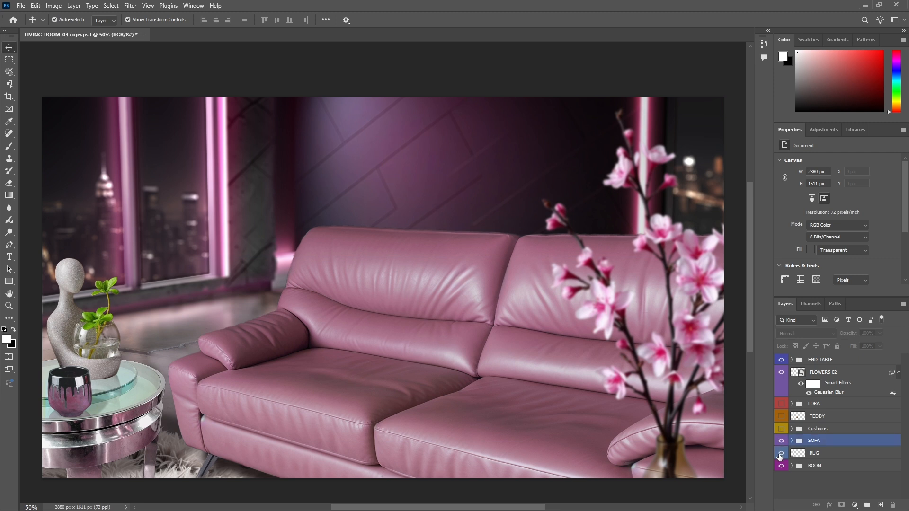
Hide the RUG, SOFA, FLOWERS 02 and END TABLE layers, leaving only the ROOM group showing
click(782, 454)
click(782, 455)
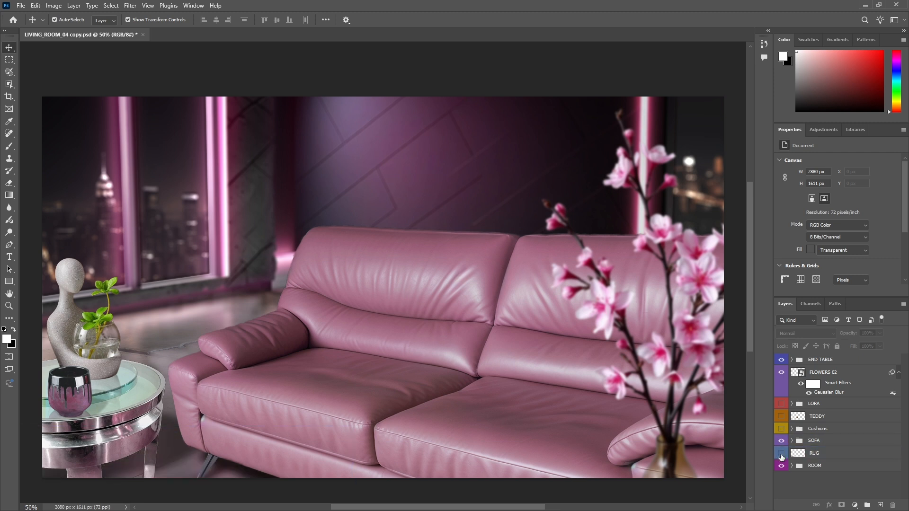
click(782, 441)
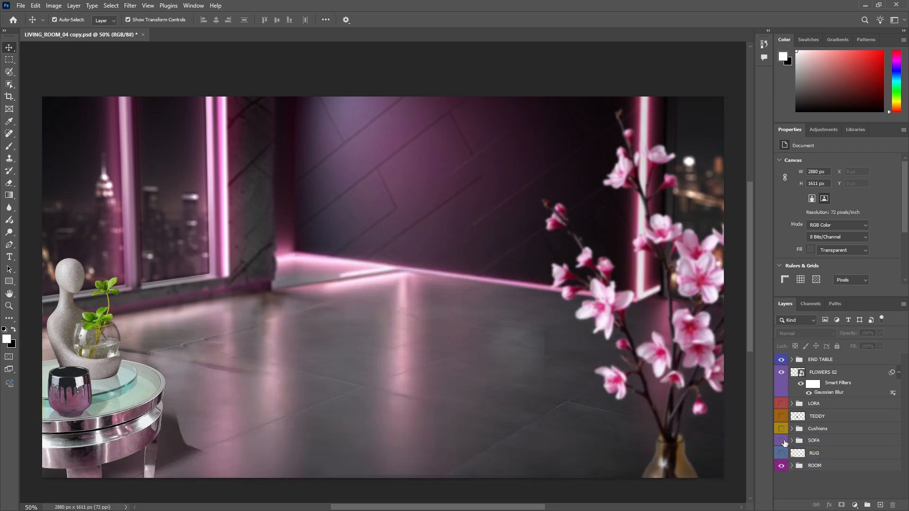
click(783, 373)
click(782, 374)
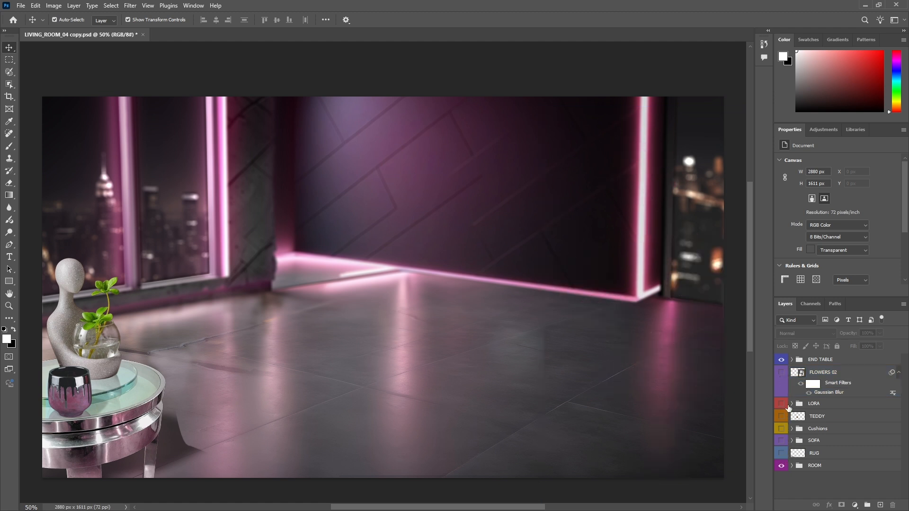
click(782, 360)
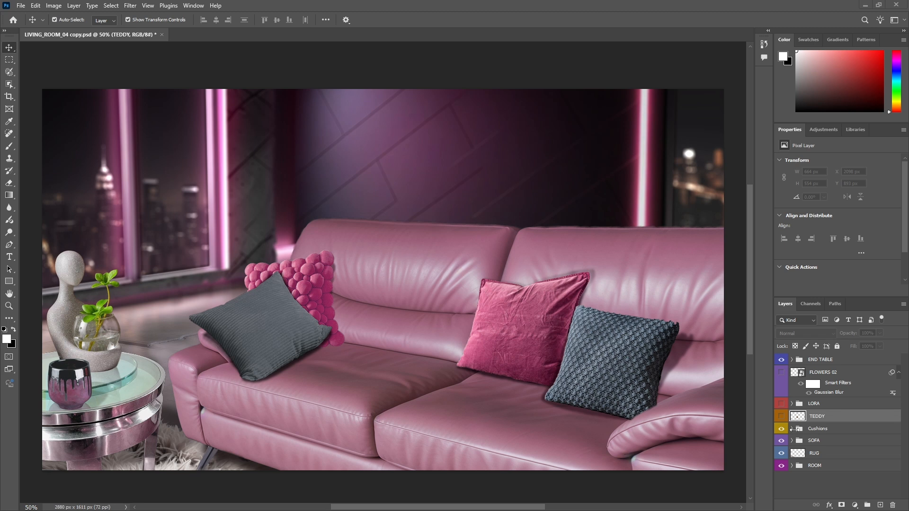
Select CORDEROY PILLOW 01 in the Cushions group, scale it to 88.56% with a -0.39° rotation, and reposition it before the bubble pillow
click(834, 430)
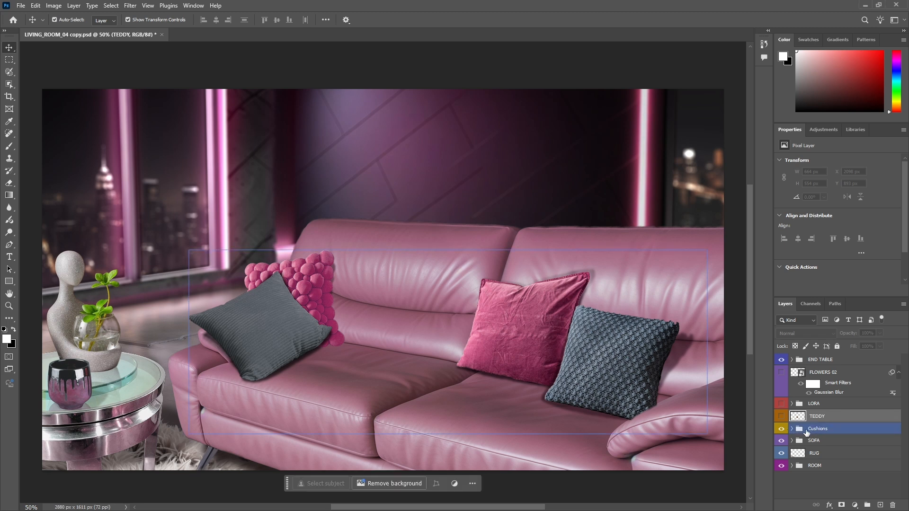
click(792, 428)
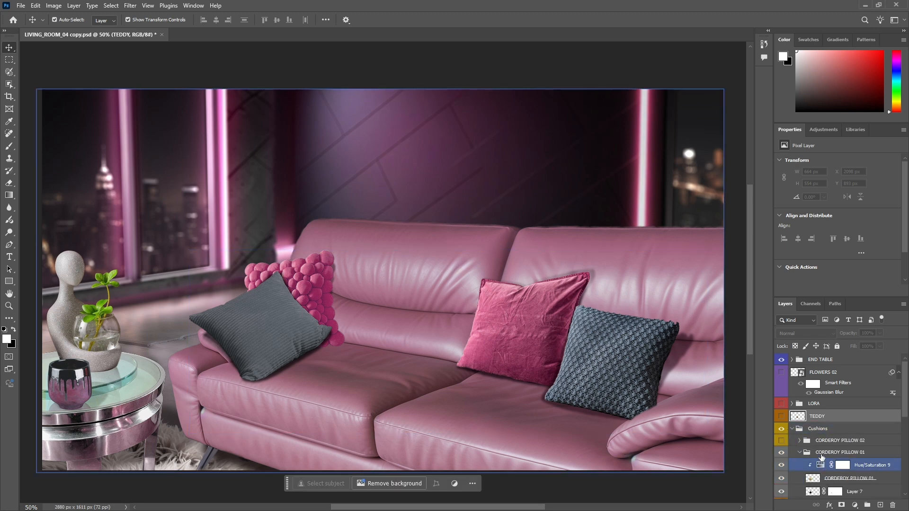
scroll(826, 449, down, 1)
click(834, 430)
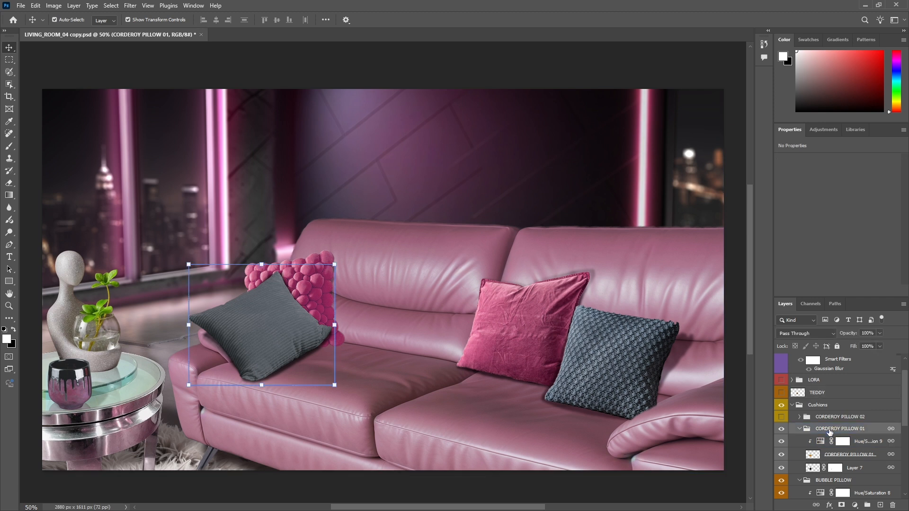
click(216, 334)
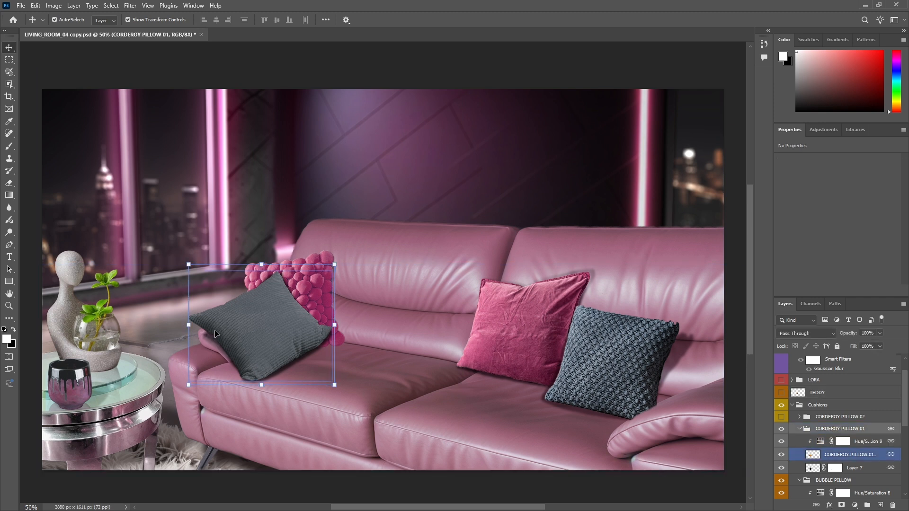
mouse_move(247, 337)
mouse_down()
mouse_move(260, 348)
mouse_move(285, 335)
mouse_move(273, 345)
mouse_move(263, 333)
mouse_up()
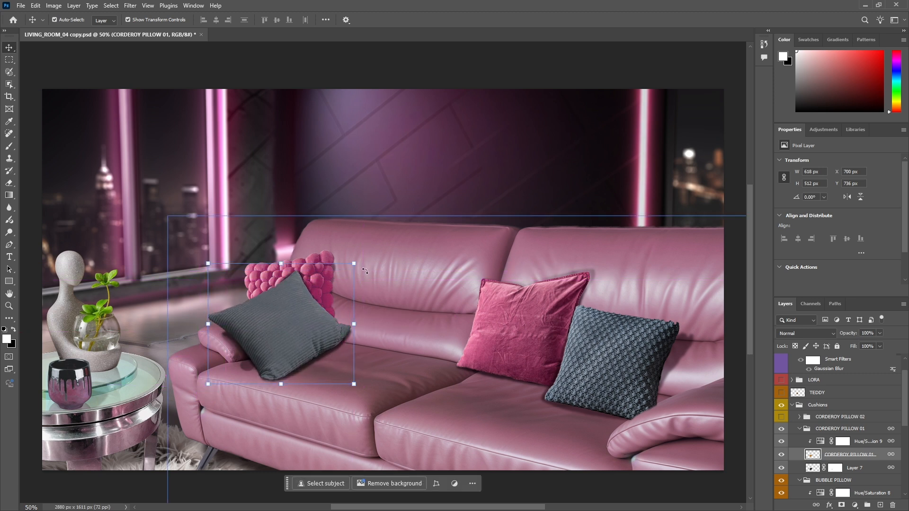
drag(363, 259, 337, 277)
drag(277, 330, 267, 329)
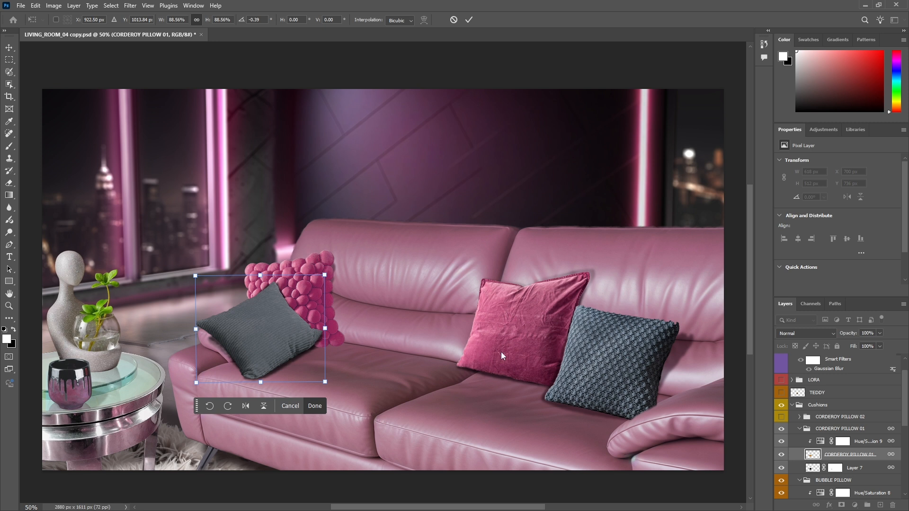
key(Return)
Shift the pink velvet pillow and the knitted pillow slightly up and to the left on the sofa
mouse_move(519, 341)
mouse_down()
mouse_move(485, 324)
mouse_move(507, 337)
mouse_up()
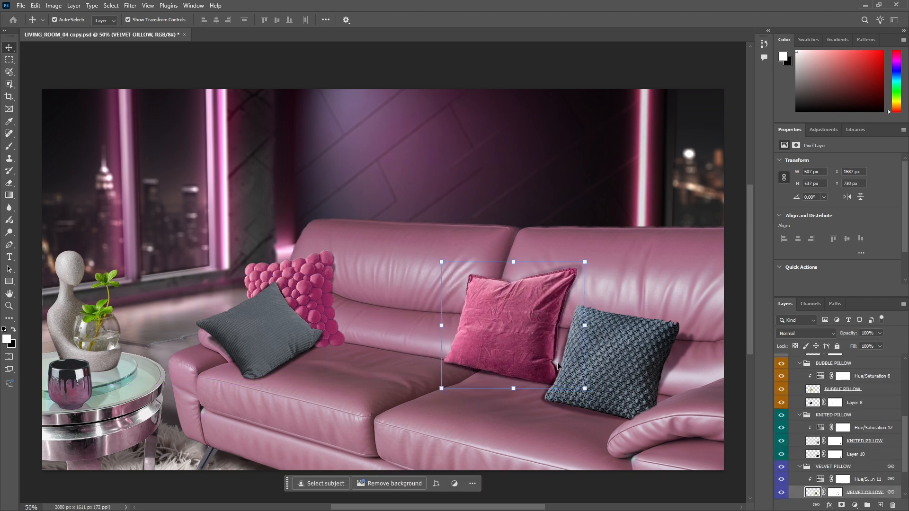
click(605, 366)
mouse_move(605, 365)
mouse_down()
mouse_move(585, 364)
mouse_move(585, 344)
mouse_move(592, 371)
mouse_up()
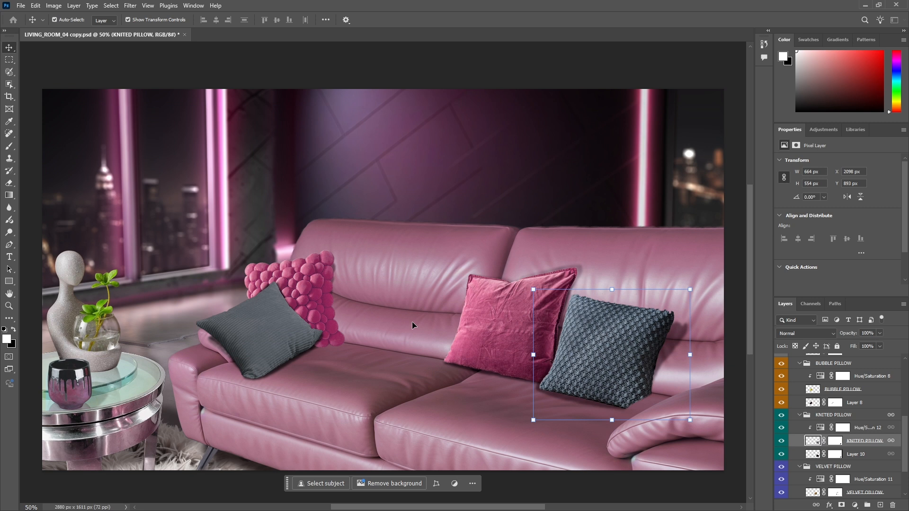
Select the bubble pillow and toggle its Hue/Saturation 8 adjustment to compare the recoloured and original versions
click(318, 278)
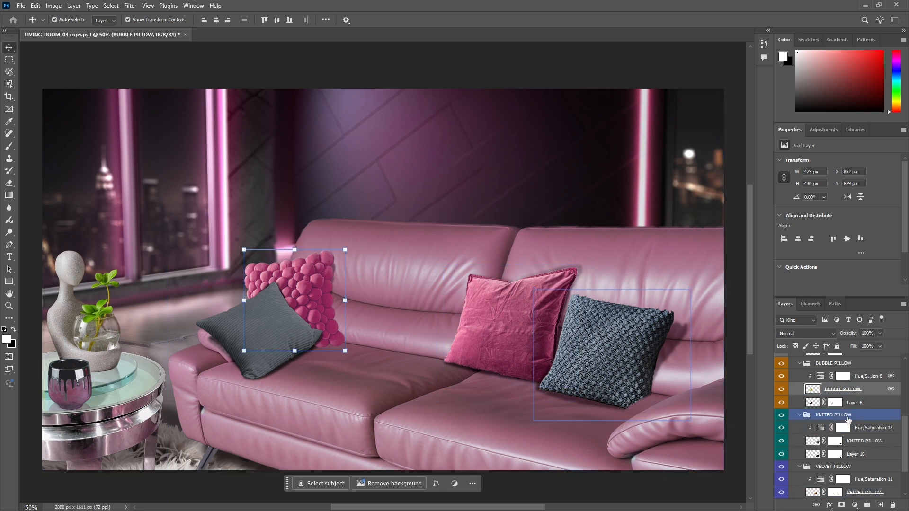
click(819, 376)
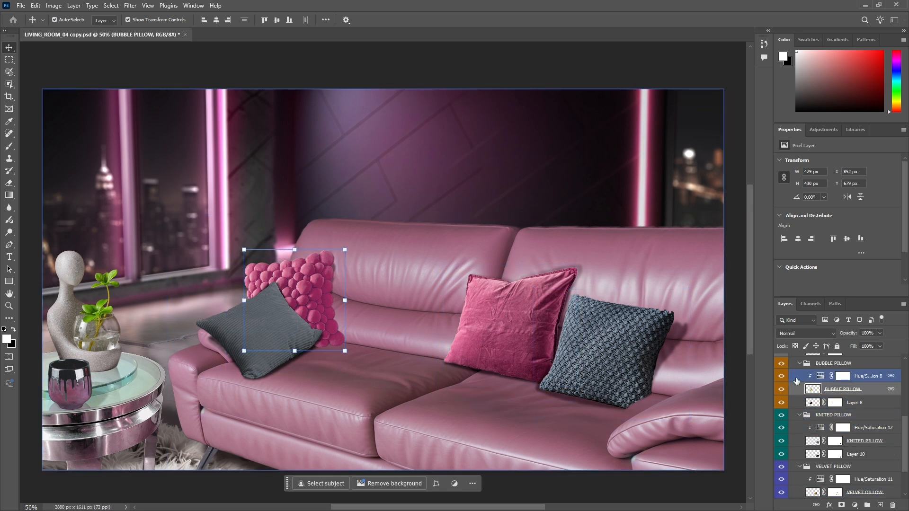
click(782, 377)
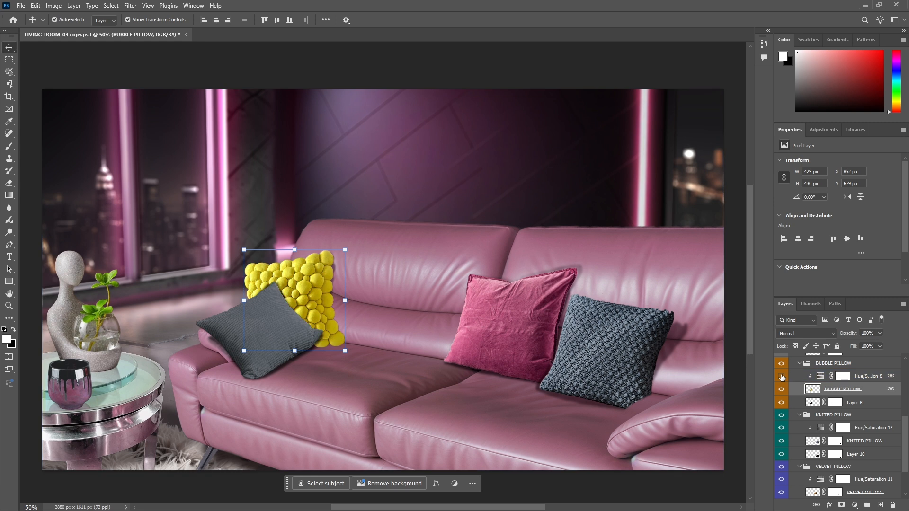
click(782, 377)
click(782, 376)
click(782, 376)
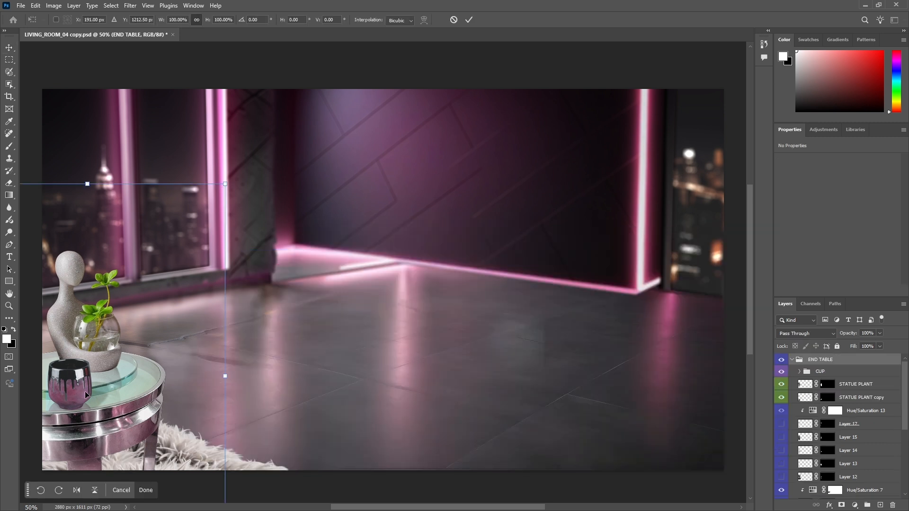
Move the END TABLE group toward the middle of the room, shift the cup slightly left on the glass top, and select the statue plant
drag(85, 391, 176, 375)
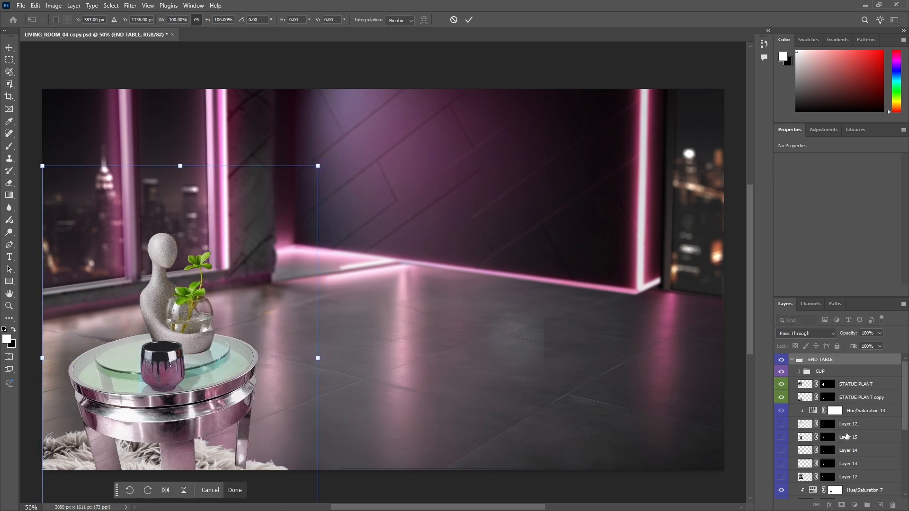
click(805, 372)
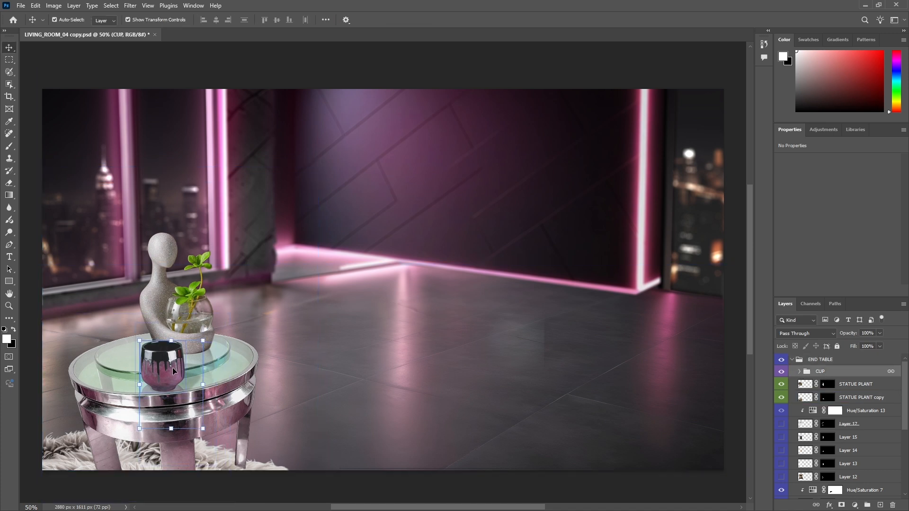
mouse_move(159, 371)
mouse_down()
mouse_move(195, 357)
mouse_move(169, 357)
mouse_move(159, 367)
mouse_move(213, 365)
mouse_move(166, 371)
mouse_up()
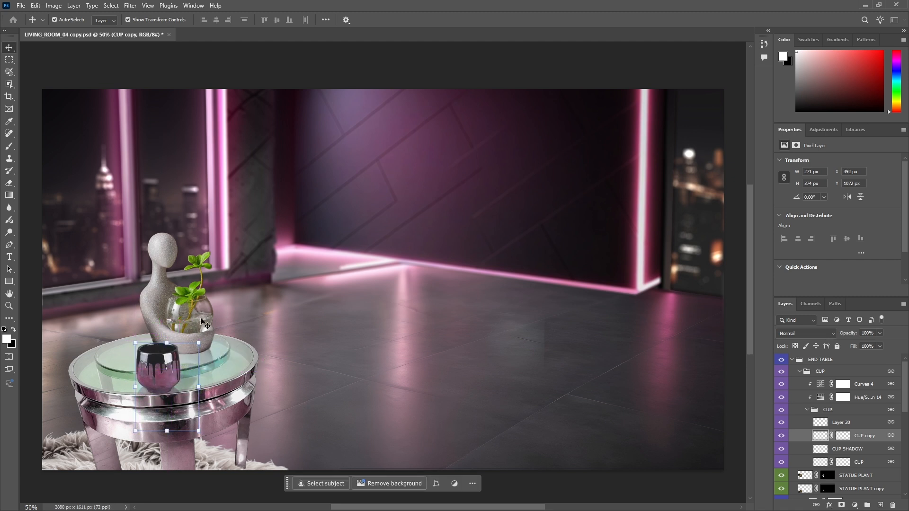
click(197, 331)
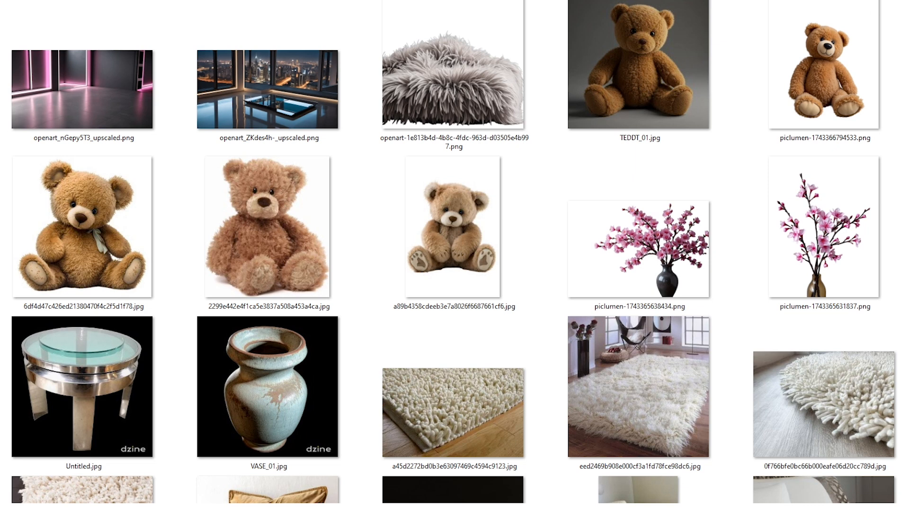
Browse the folder of reference images and open the round glass-top metal end table picture in the image viewer
scroll(817, 64, down, 3)
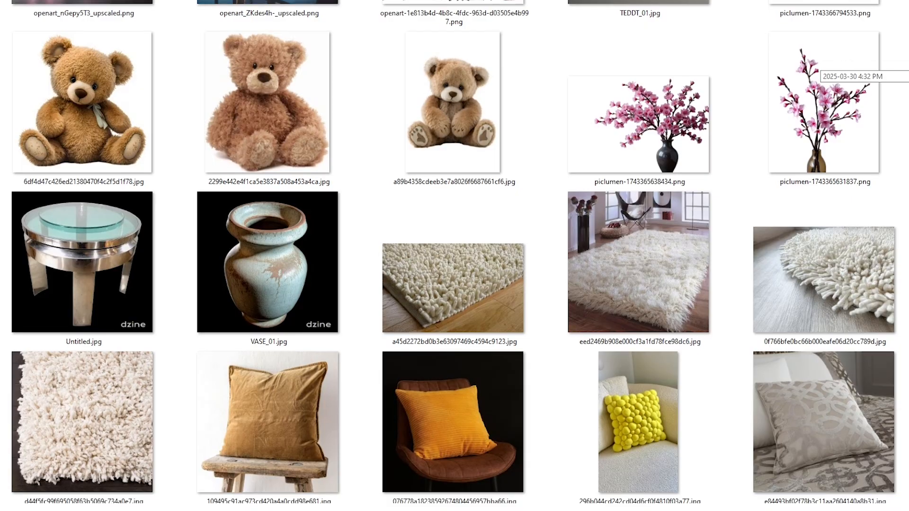
scroll(817, 64, down, 3)
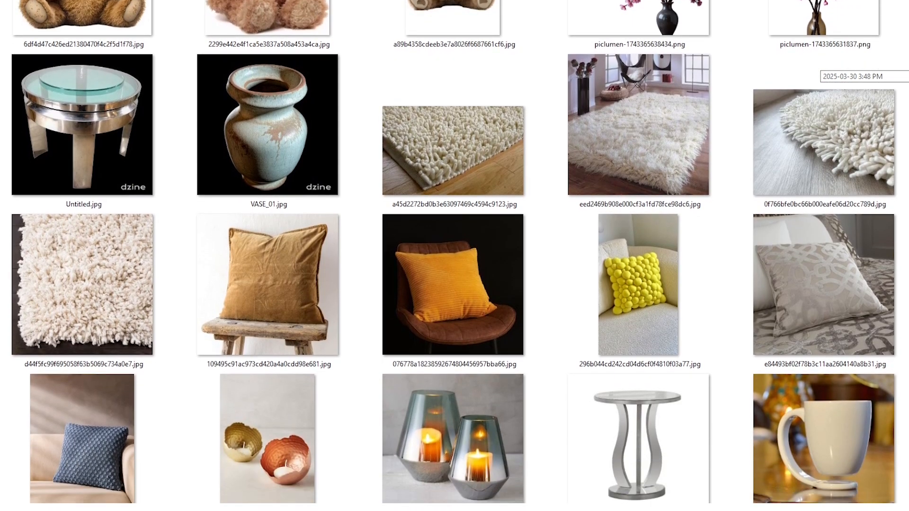
scroll(817, 64, down, 3)
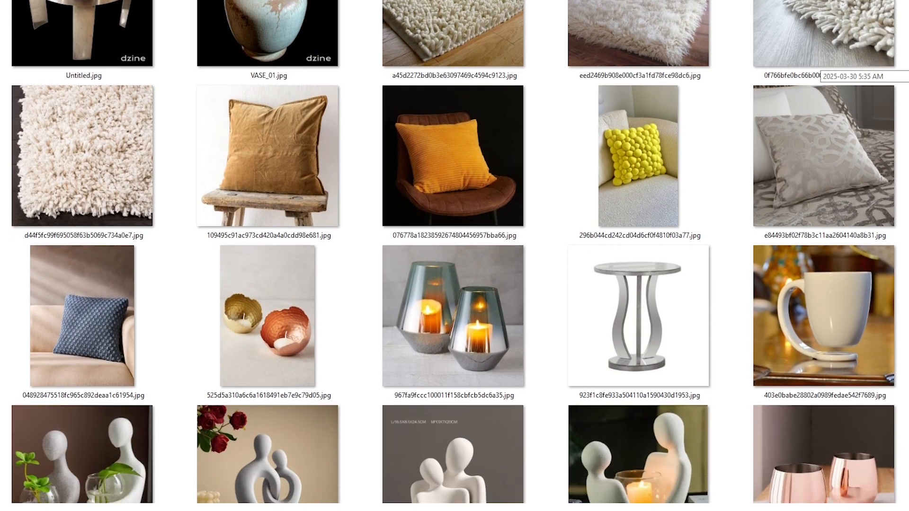
scroll(817, 64, down, 1)
scroll(817, 64, down, 3)
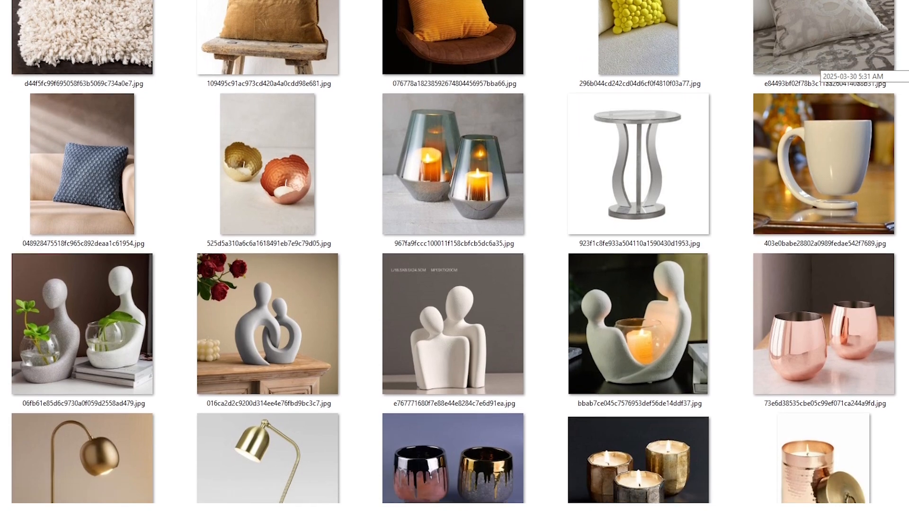
scroll(817, 64, down, 5)
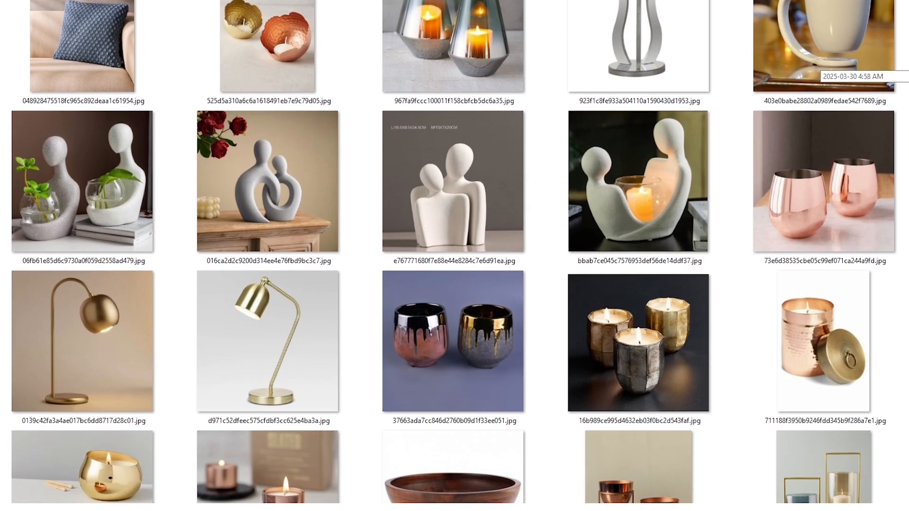
scroll(817, 64, down, 2)
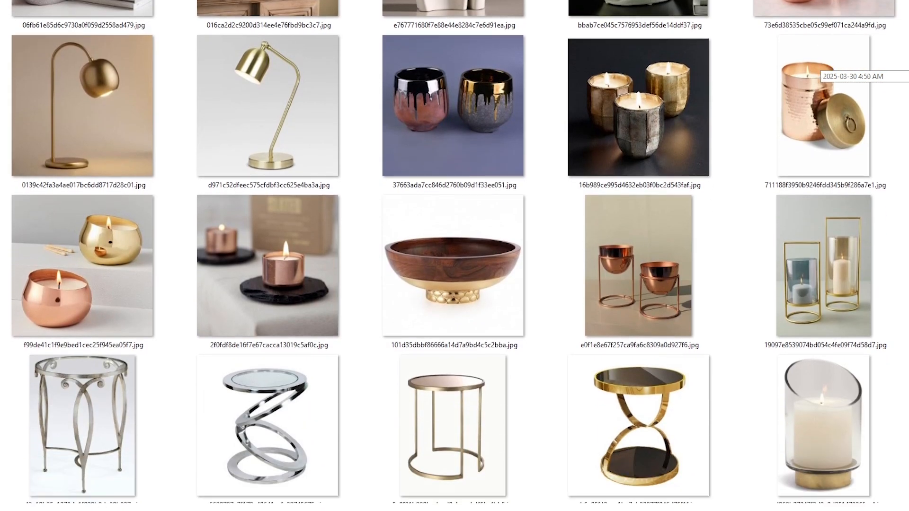
scroll(817, 63, down, 6)
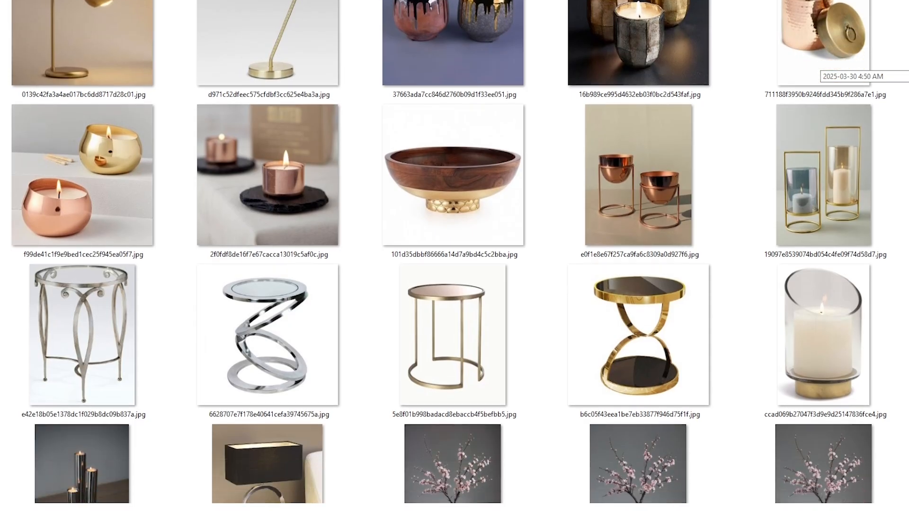
scroll(817, 64, down, 2)
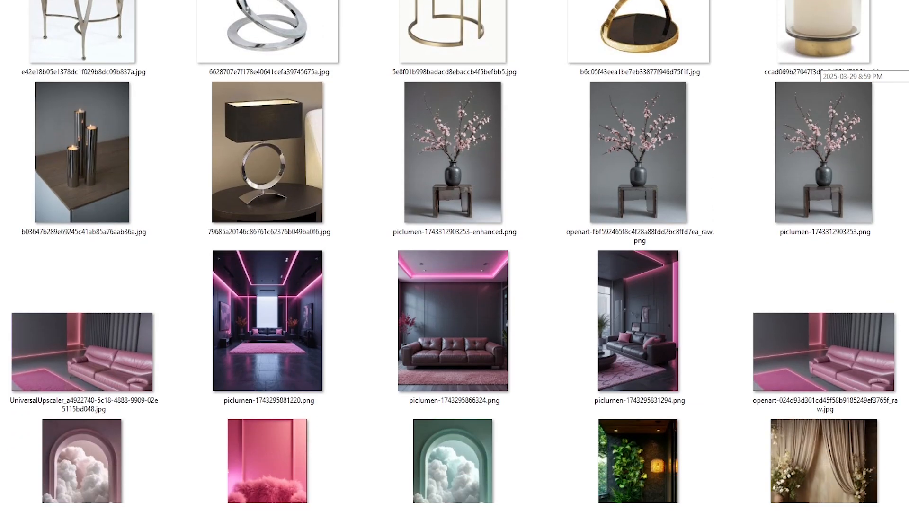
scroll(817, 64, down, 4)
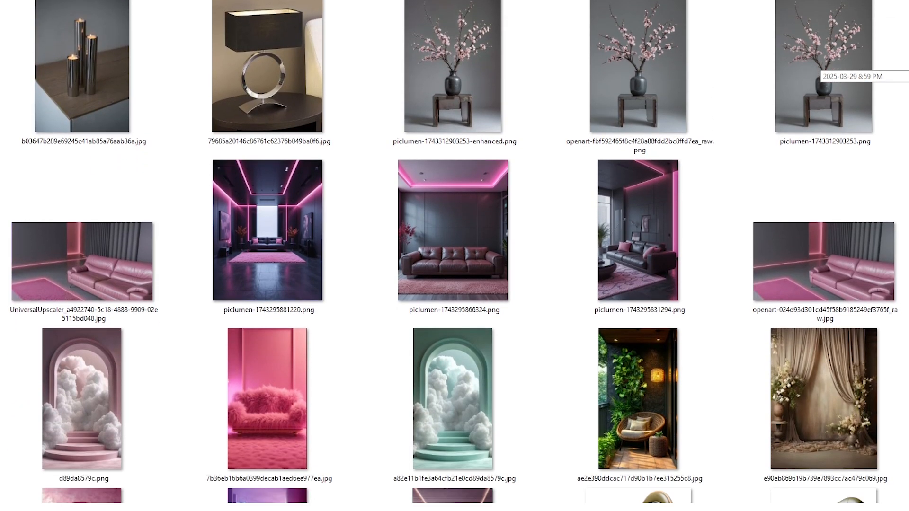
scroll(817, 64, down, 4)
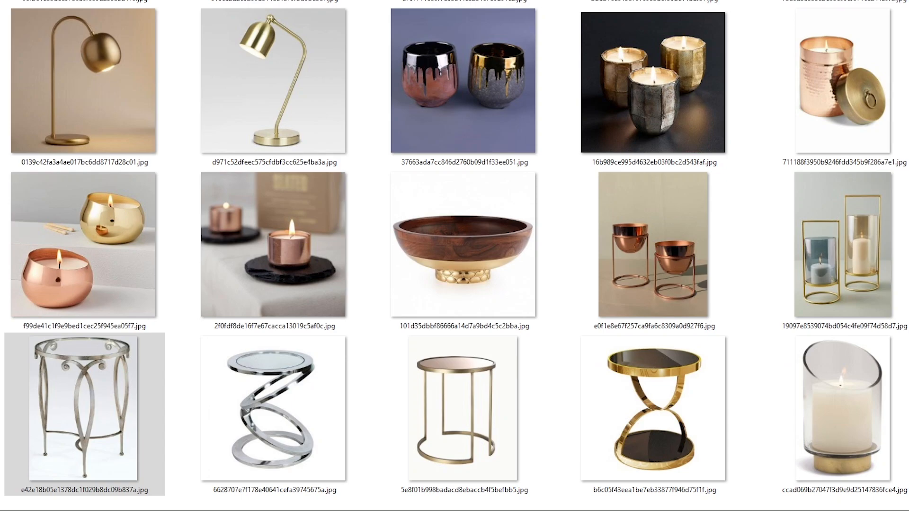
key(Return)
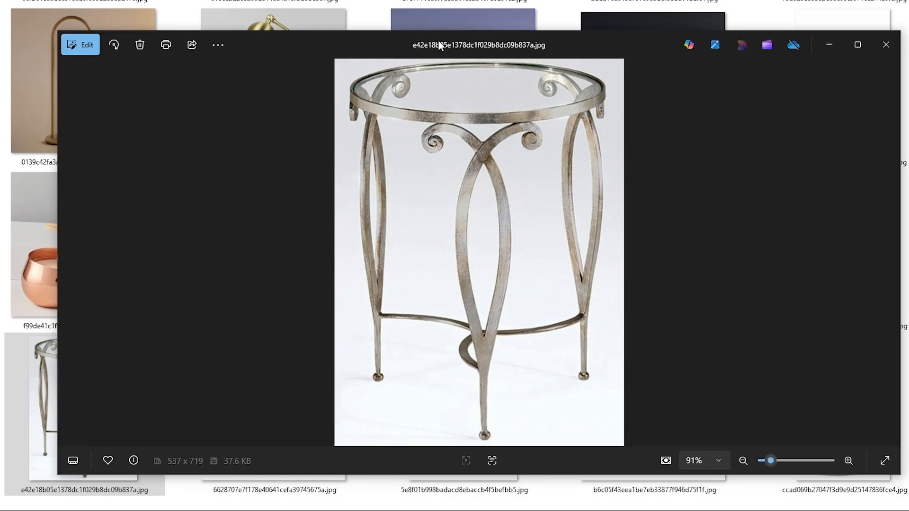
double_click(439, 41)
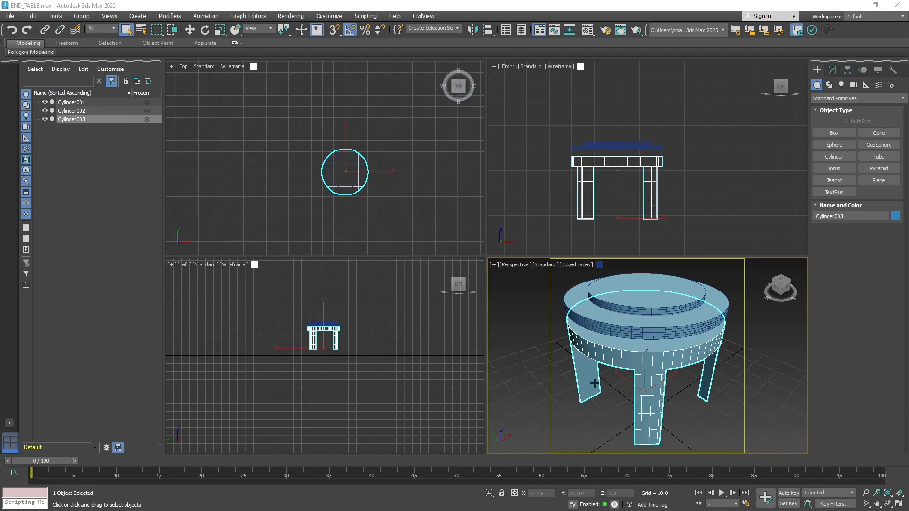
In 3ds Max, enlarge the Perspective view and lift the two tabletop discs above the end table base to separate its three parts
click(899, 505)
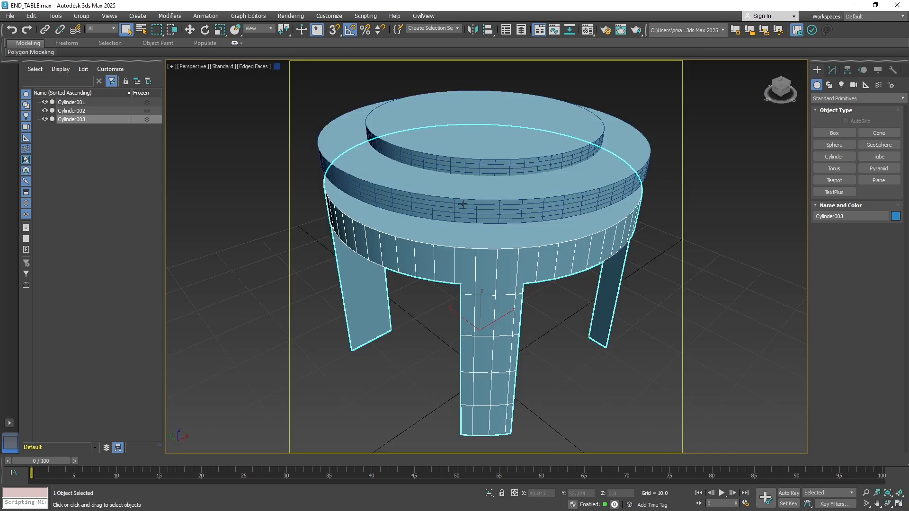
scroll(463, 203, down, 2)
alt+middle_drag(467, 216, 453, 258)
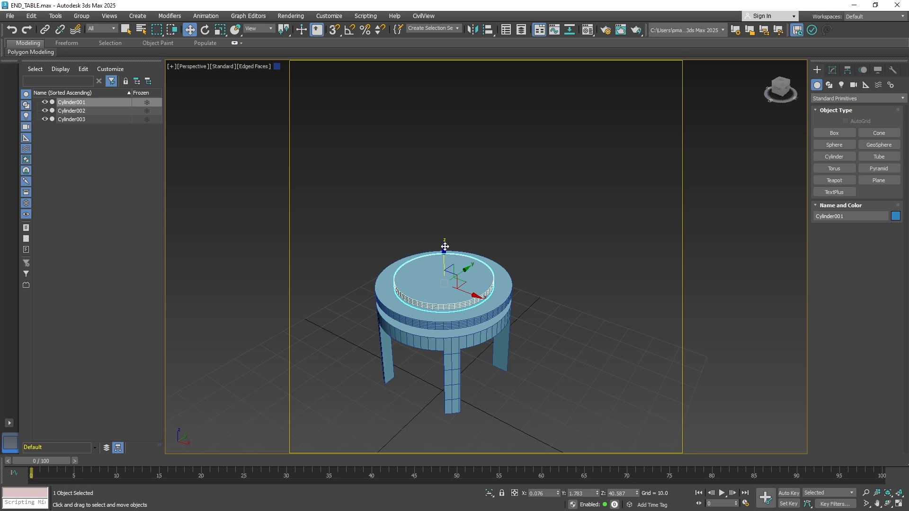
drag(444, 247, 442, 138)
click(436, 301)
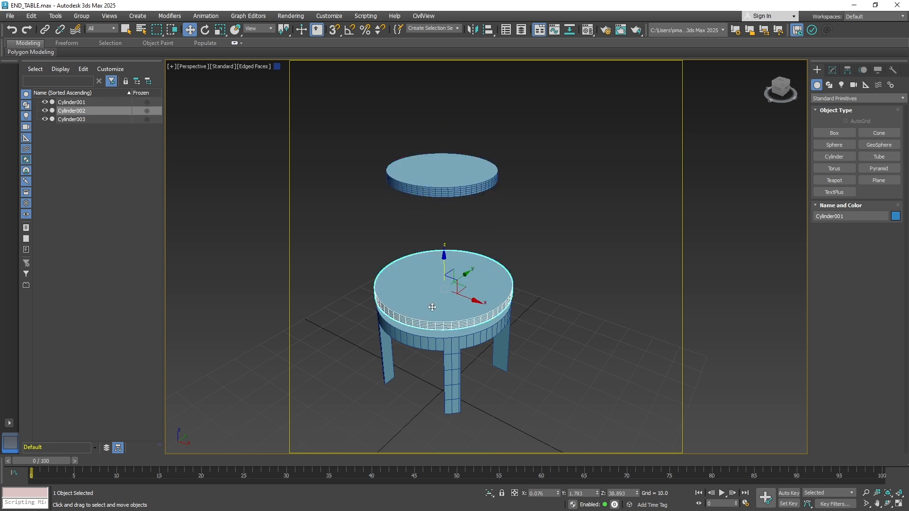
drag(452, 283, 453, 221)
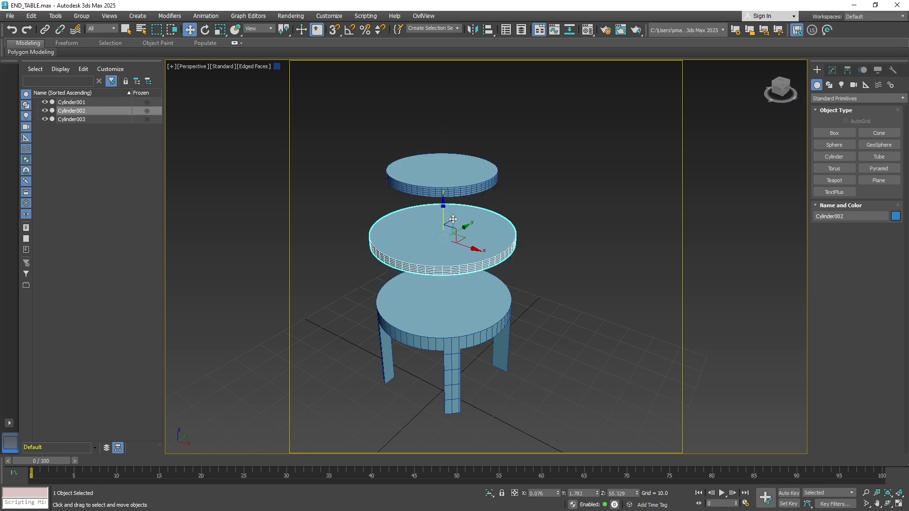
ctrl+click(397, 166)
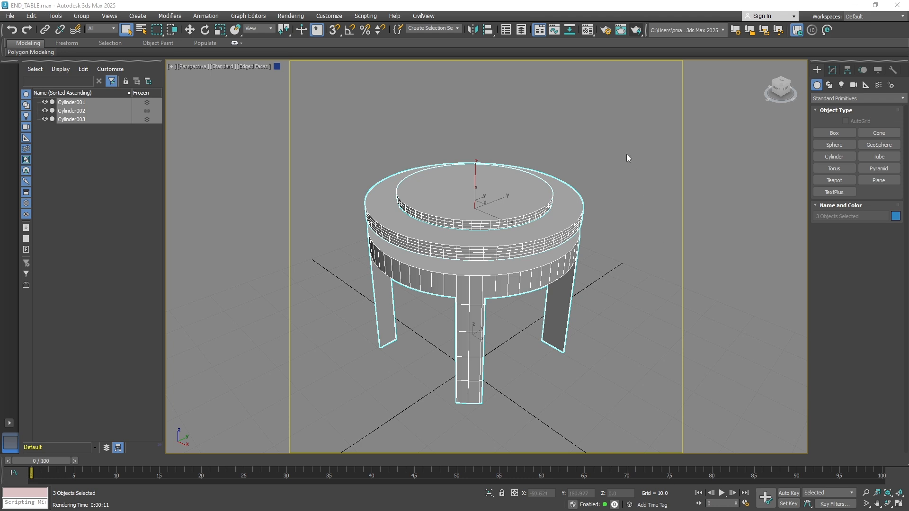
Frame the reassembled end table in the Perspective view, inspect its 02 - Default physical material, and render it
alt+middle_drag(546, 129, 527, 164)
middle_drag(493, 197, 505, 186)
scroll(478, 187, up, 1)
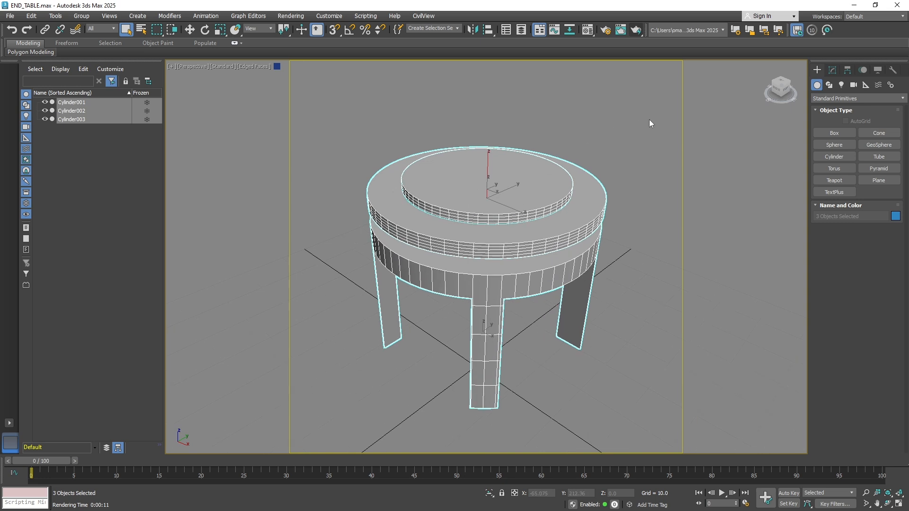
key(m)
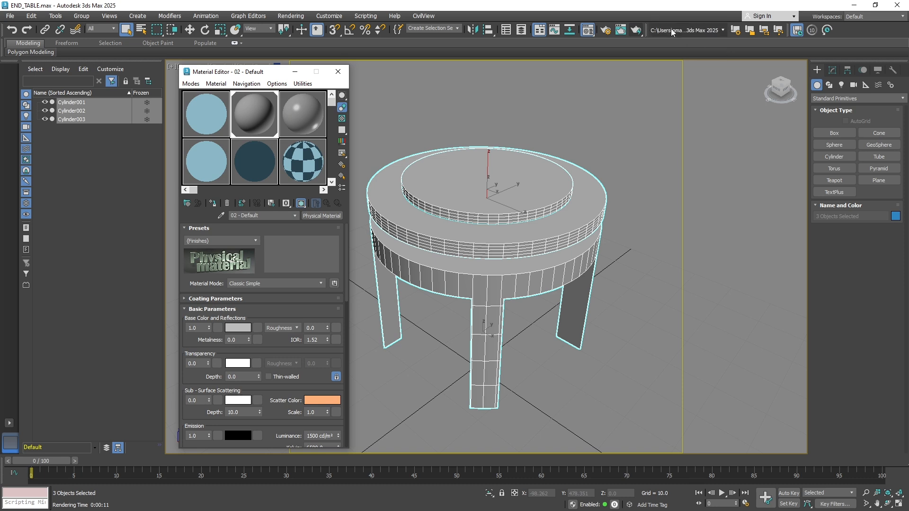
click(636, 29)
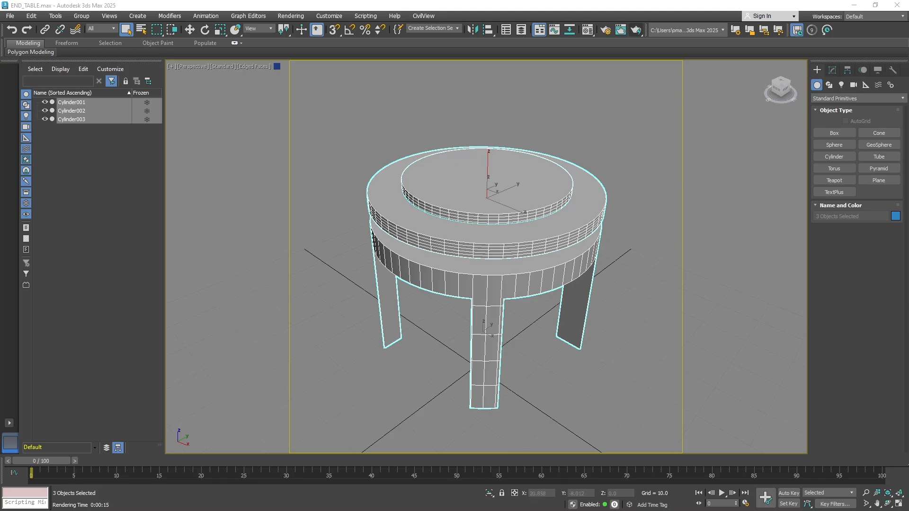
Assign the 07 - Default Ink 'n Paint material to all three end table cylinders and render the table
click(444, 208)
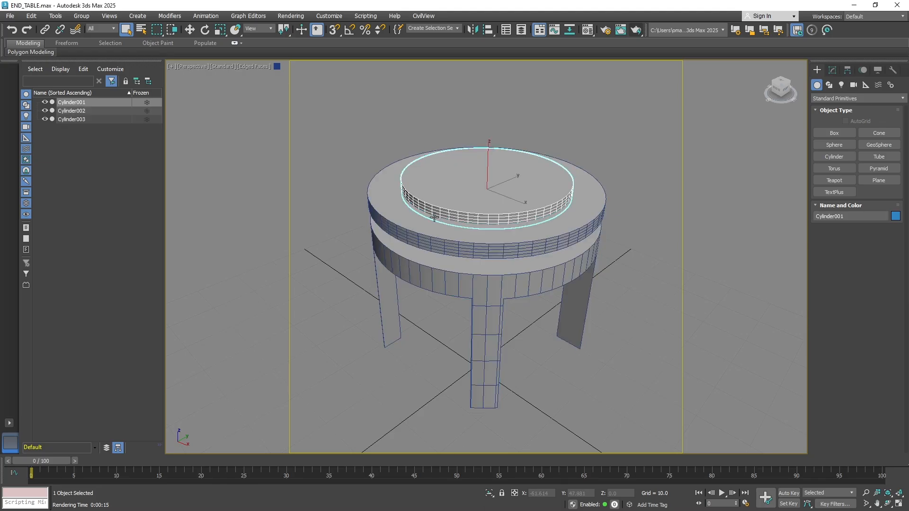
key(m)
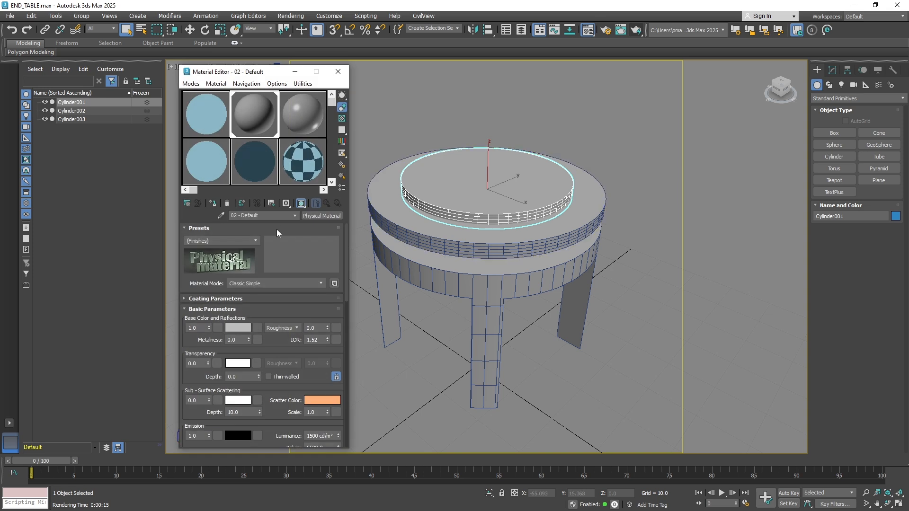
click(221, 136)
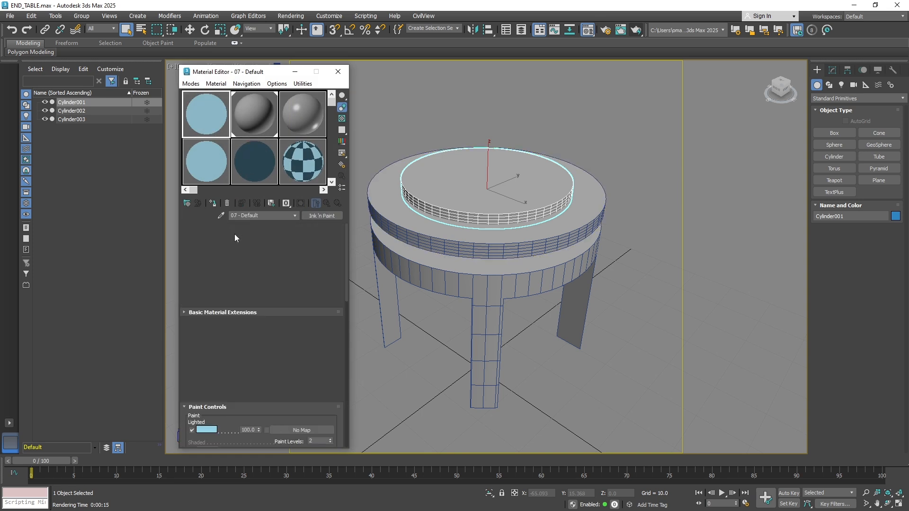
drag(363, 116, 544, 337)
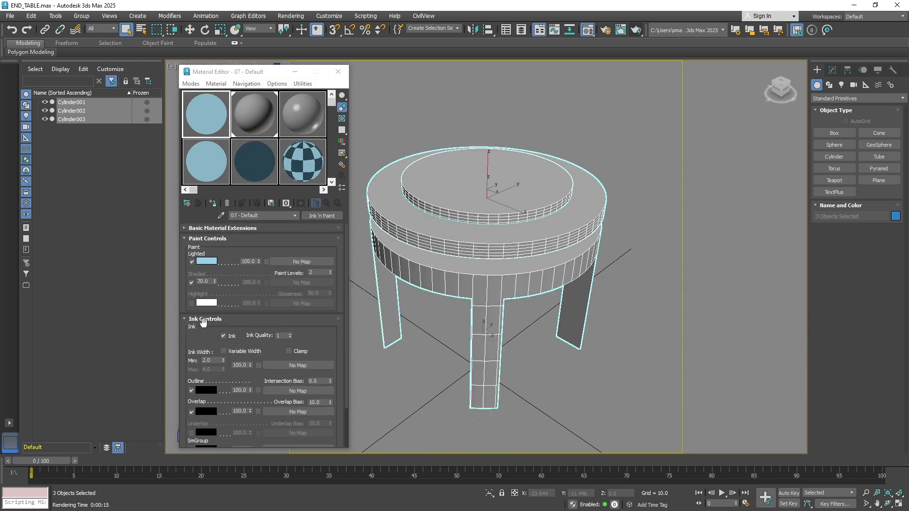
click(213, 203)
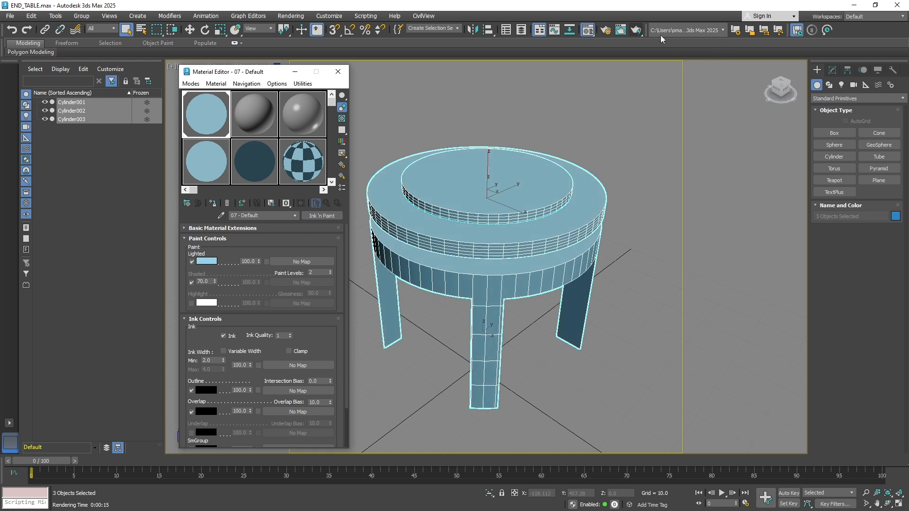
click(638, 30)
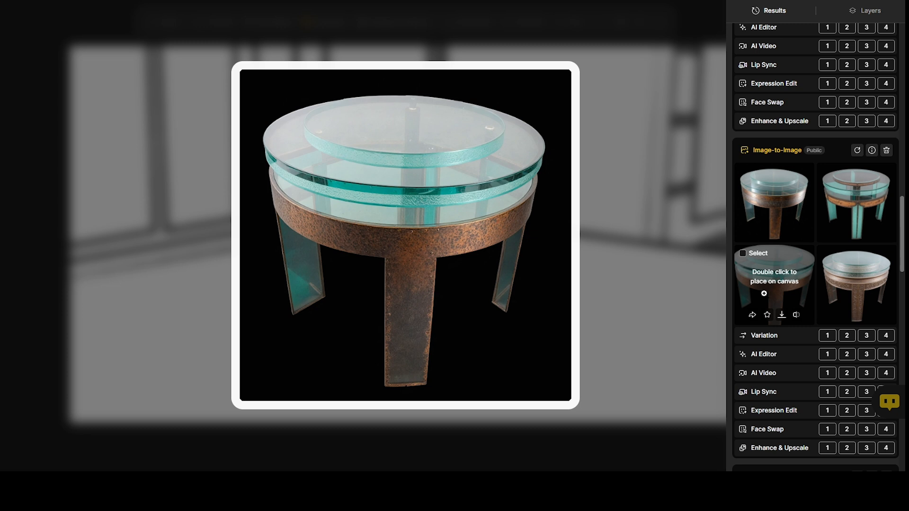
Switch to the AI image generator and compare the Image-to-Image variations of the glass-top end table
click(798, 315)
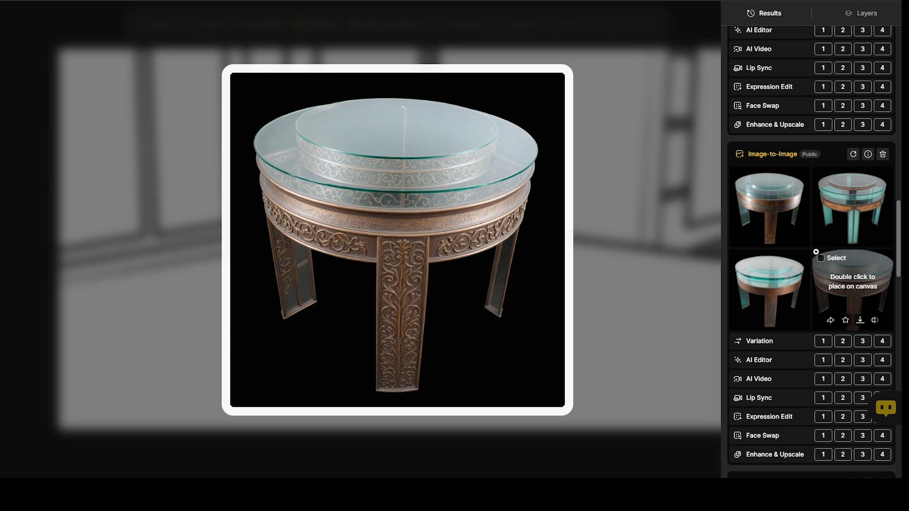
scroll(816, 252, down, 10)
scroll(817, 252, up, 3)
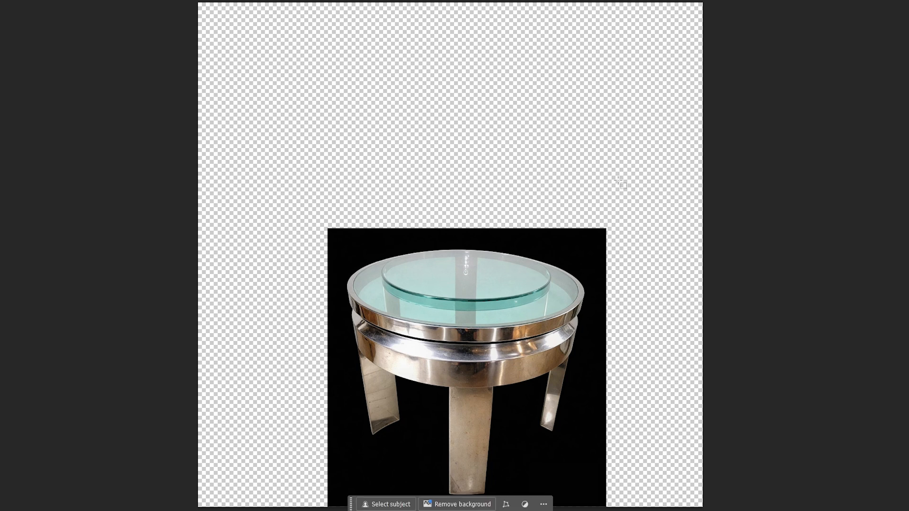
Switch to Photoshop and select the chrome glass-top end table as an object against its black background
click(450, 339)
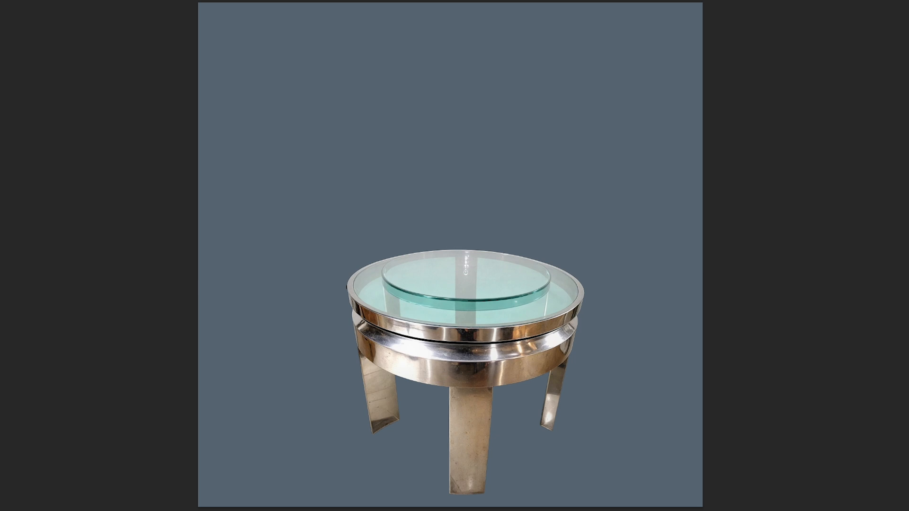
Open the statue planter and drip-glazed cup images in floating windows on either side of the end table
drag(0, 412, 711, 167)
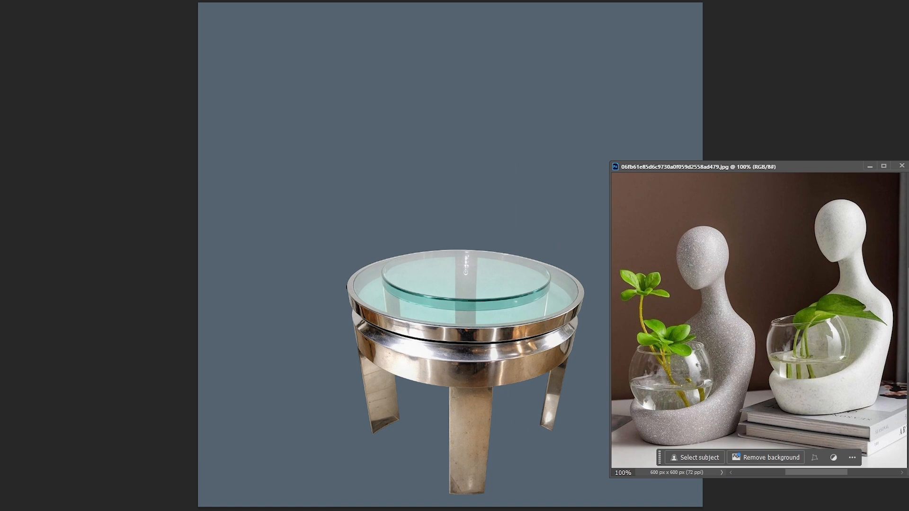
drag(0, 416, 120, 200)
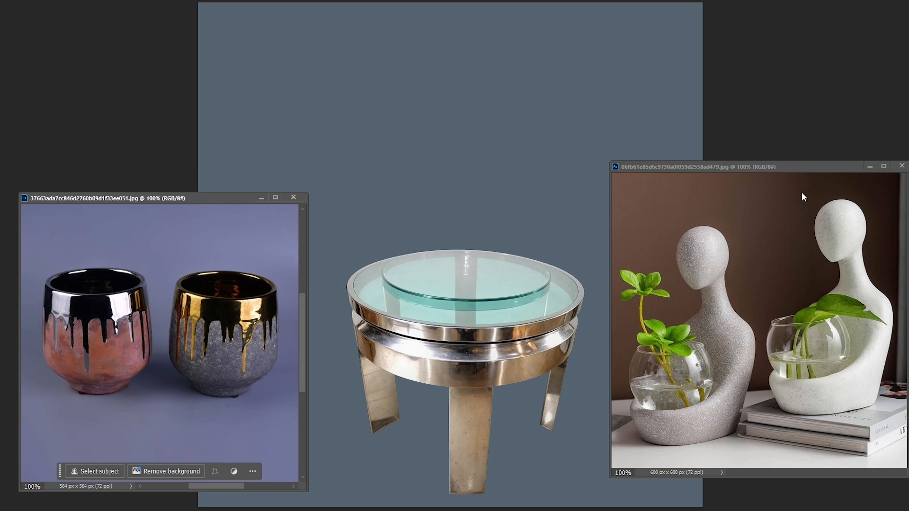
drag(764, 167, 753, 179)
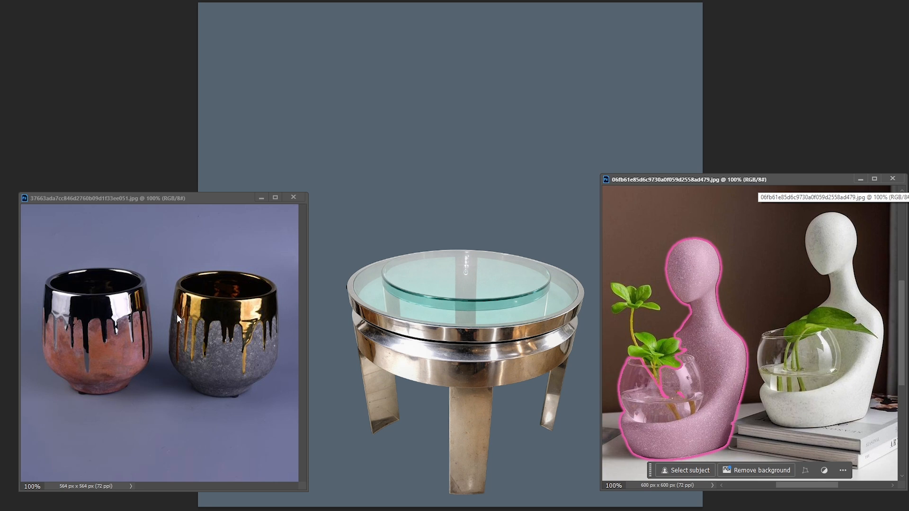
Isolate the red drip-glazed cup with a layer mask and place it on the end table's glass top
click(216, 199)
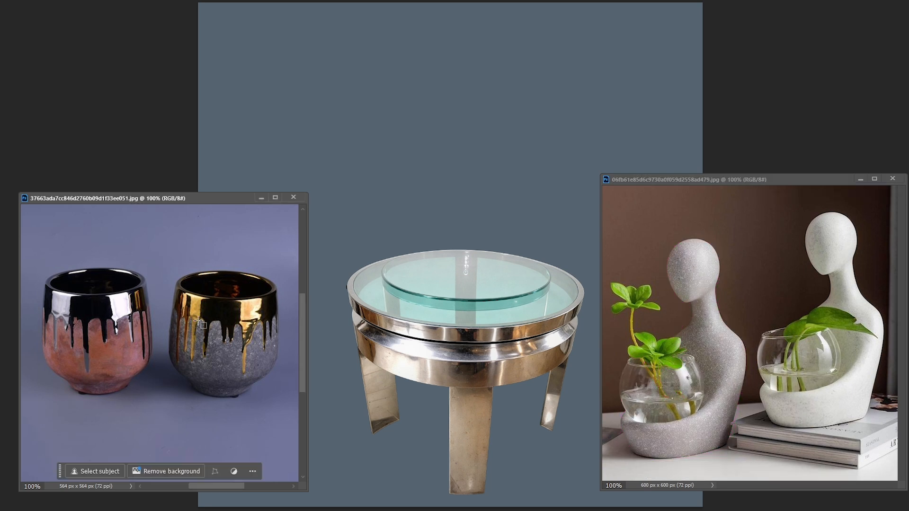
click(103, 327)
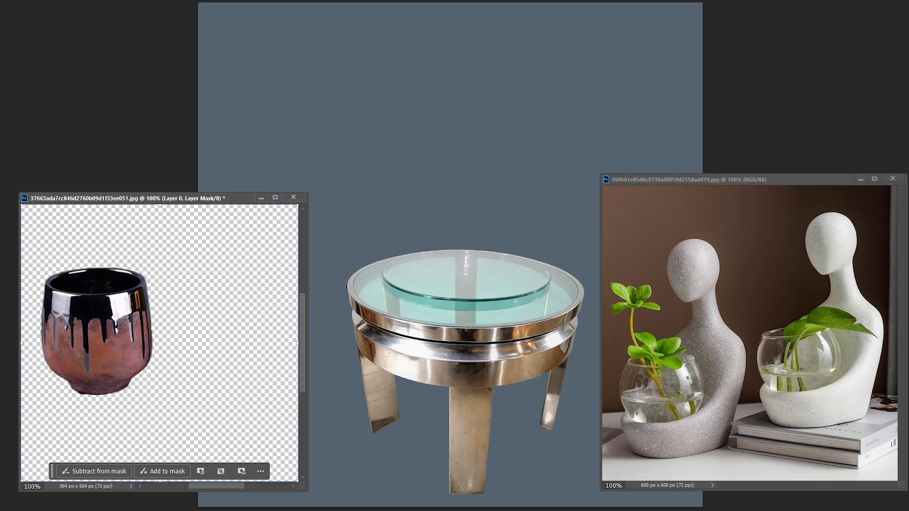
drag(107, 361, 459, 266)
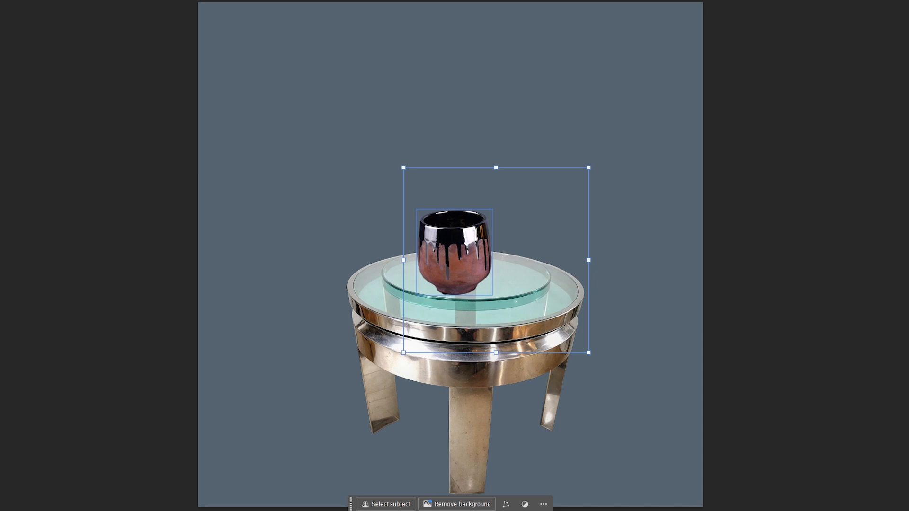
Distort a black silhouette of the drip-glazed cup into a soft cast shadow lying across the glass tabletop
click(454, 256)
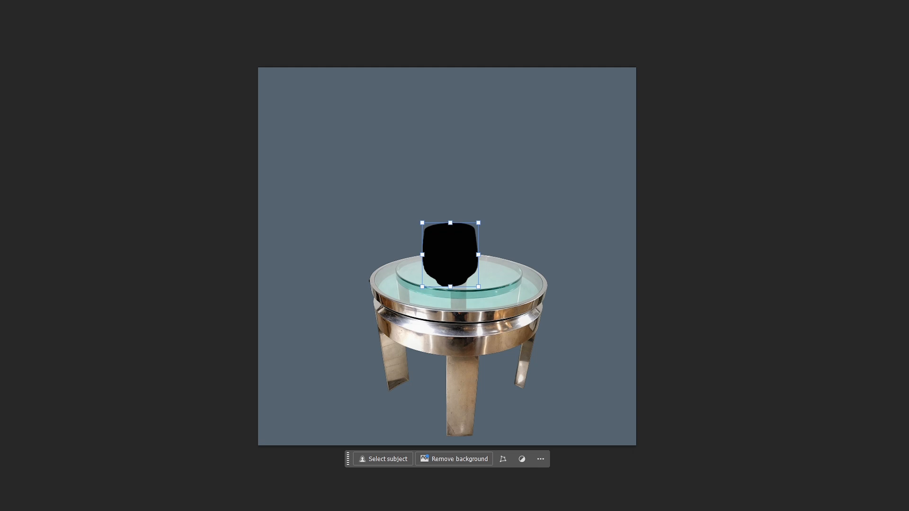
drag(479, 222, 524, 273)
key(Return)
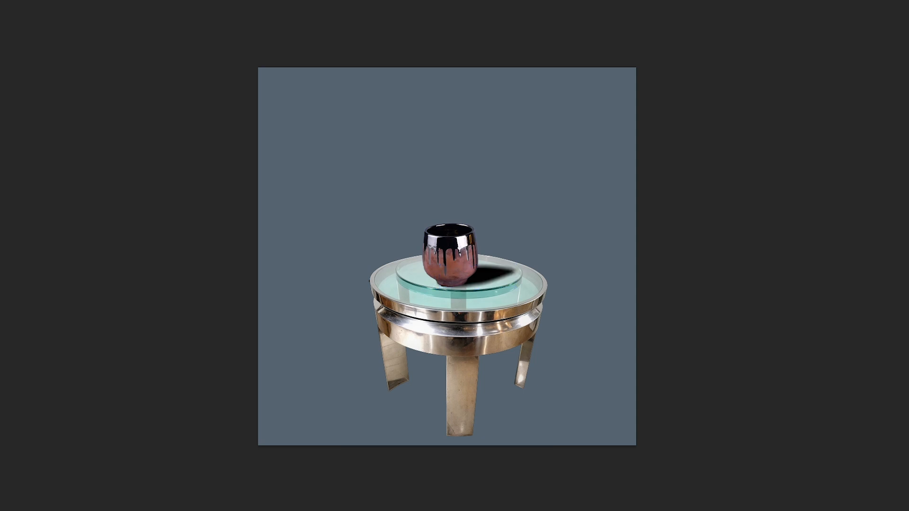
key(Return)
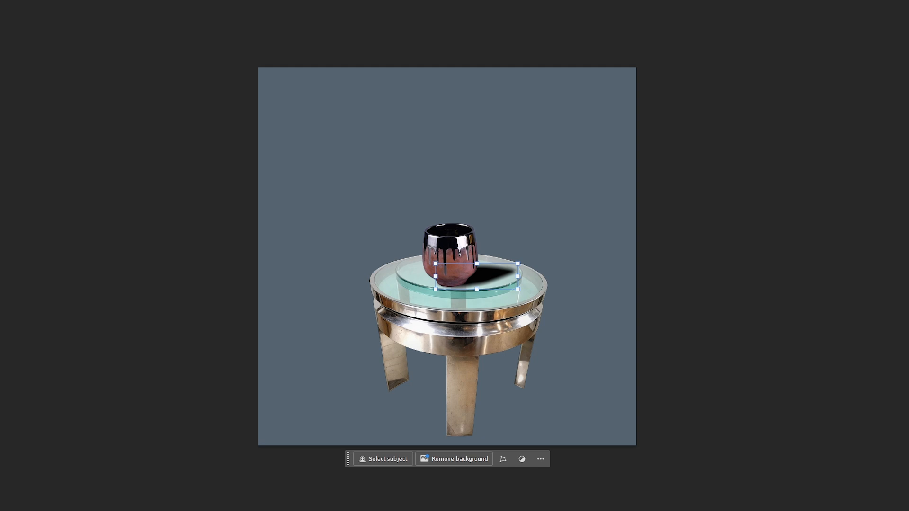
Adjust the cup shadow's opacity and blending mode so the shadow blends into the green glass
key(1)
key(5)
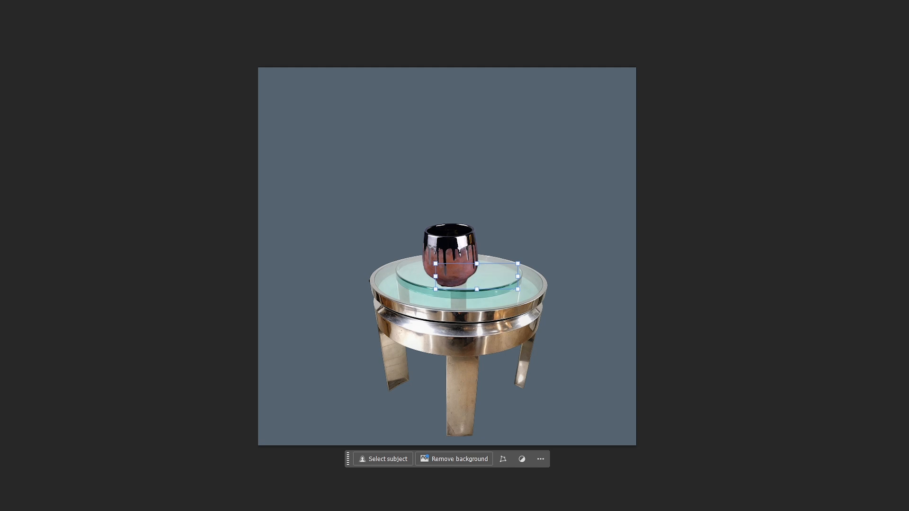
key(0)
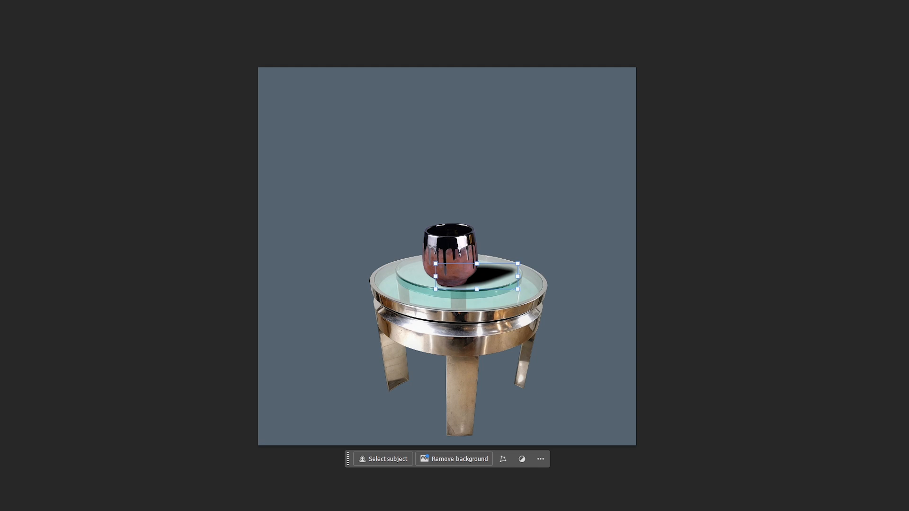
key(ctrl+comma)
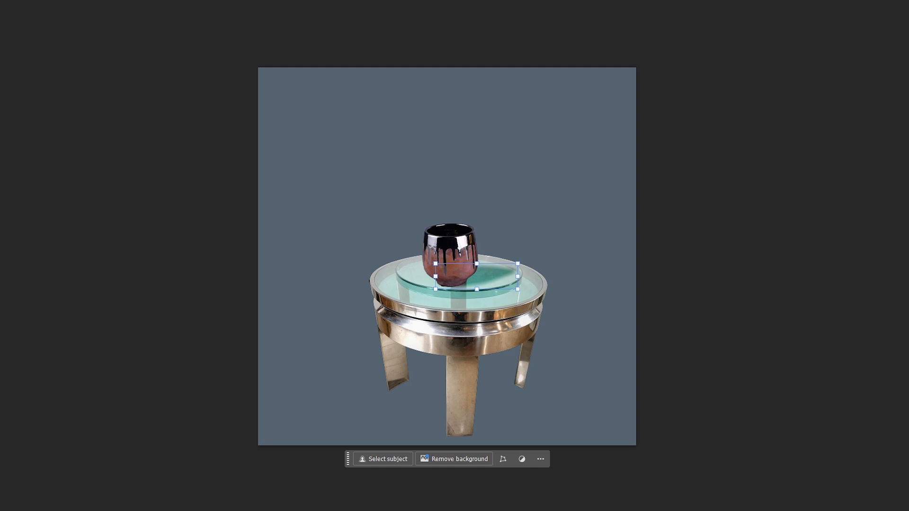
key(shift+plus)
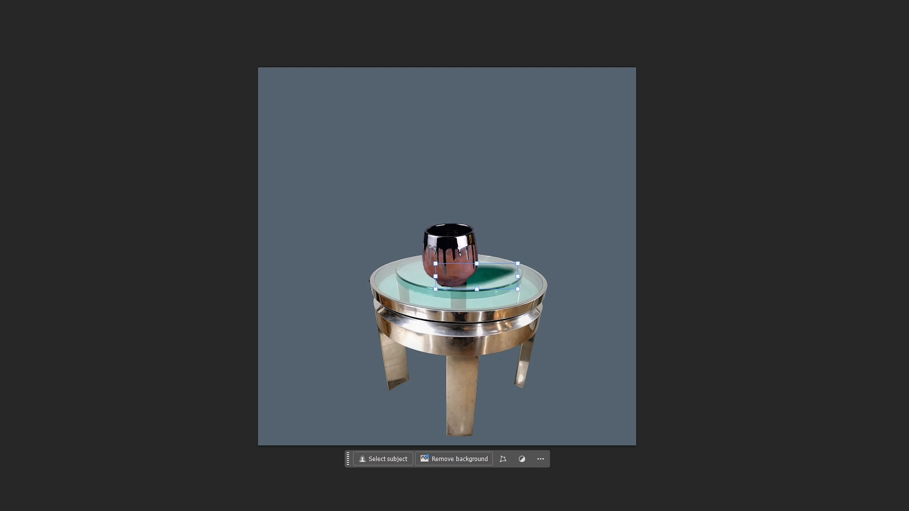
Scale the cup and its shadow down together and move them to the front left edge of the glass tabletop
click(450, 256)
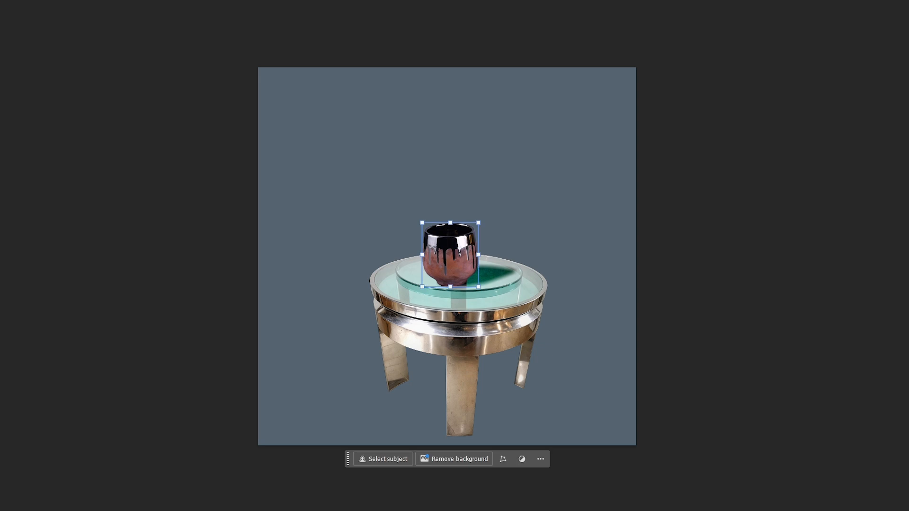
shift+click(492, 276)
key(ctrl+t)
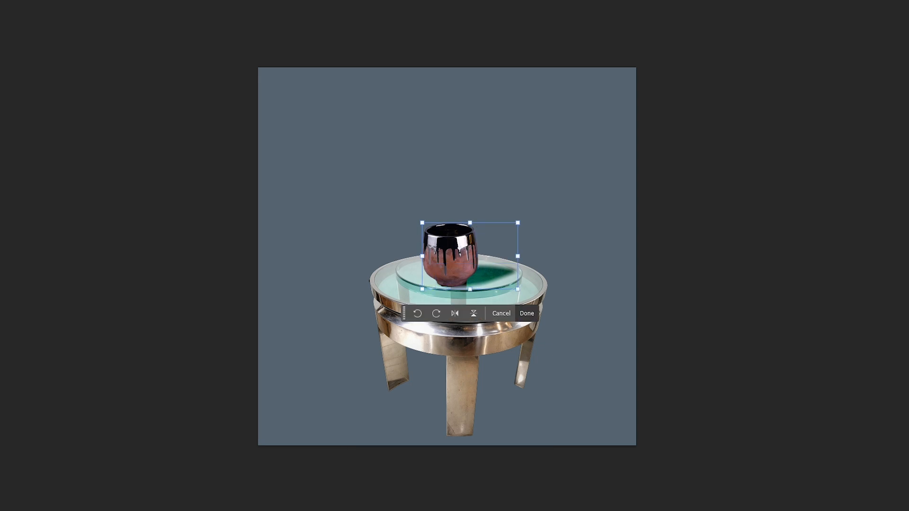
mouse_move(453, 271)
mouse_down()
mouse_move(448, 275)
mouse_move(451, 265)
mouse_move(470, 270)
mouse_move(453, 268)
mouse_up()
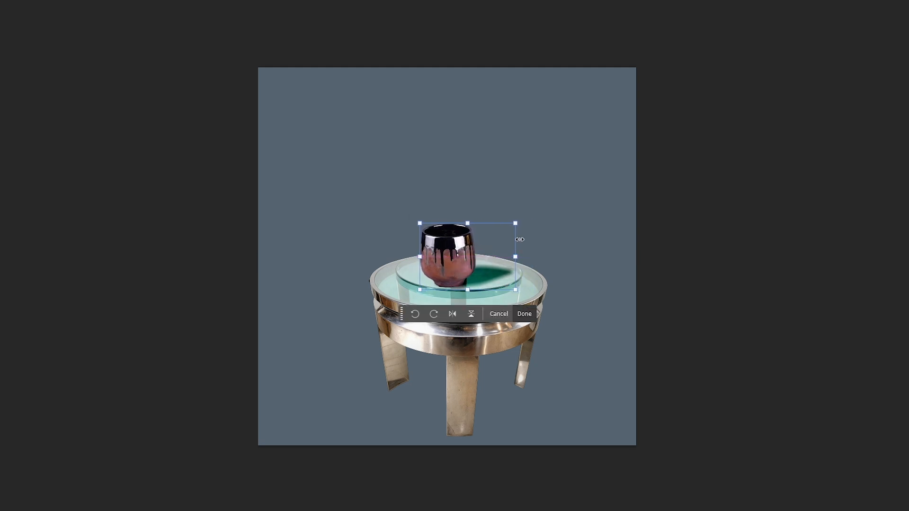
mouse_move(515, 223)
mouse_down()
mouse_move(475, 244)
mouse_move(545, 216)
mouse_move(517, 226)
mouse_up()
drag(460, 251, 429, 275)
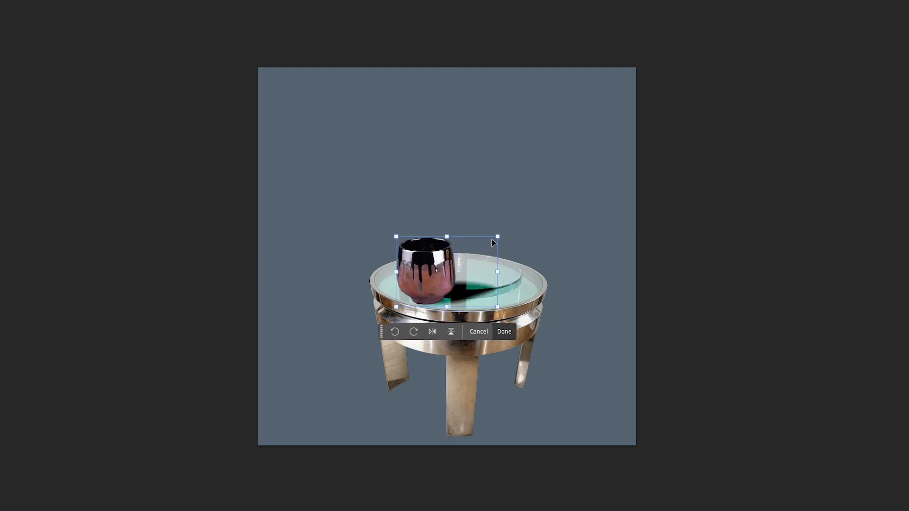
drag(498, 236, 475, 251)
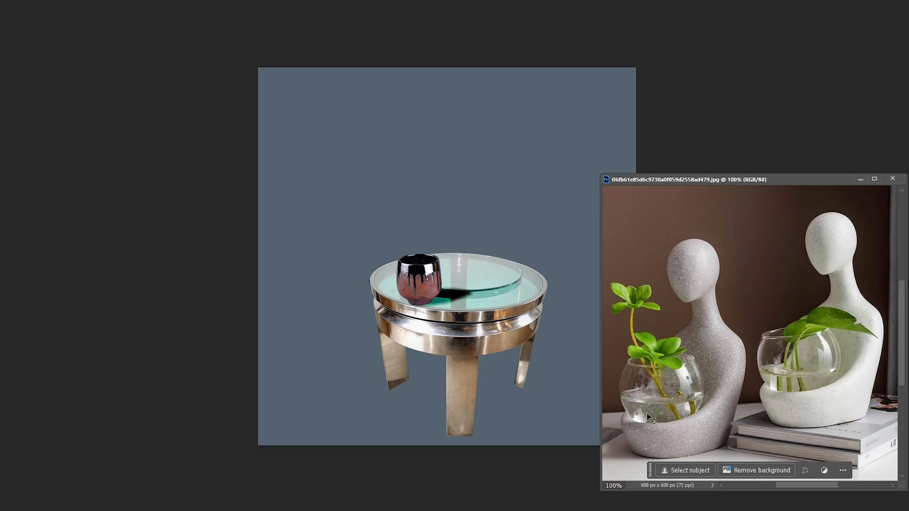
Isolate the gray statue planter with its green plant using a layer mask and place it on the end table
drag(648, 180, 554, 125)
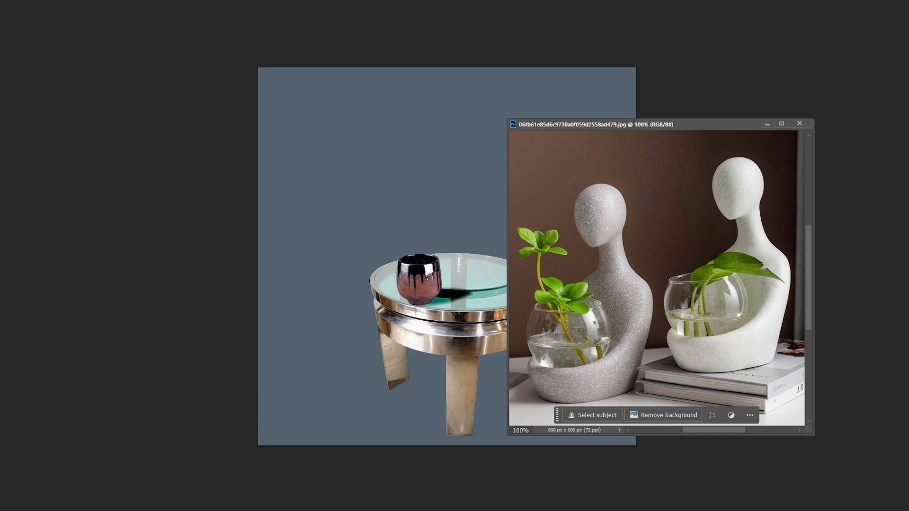
click(611, 278)
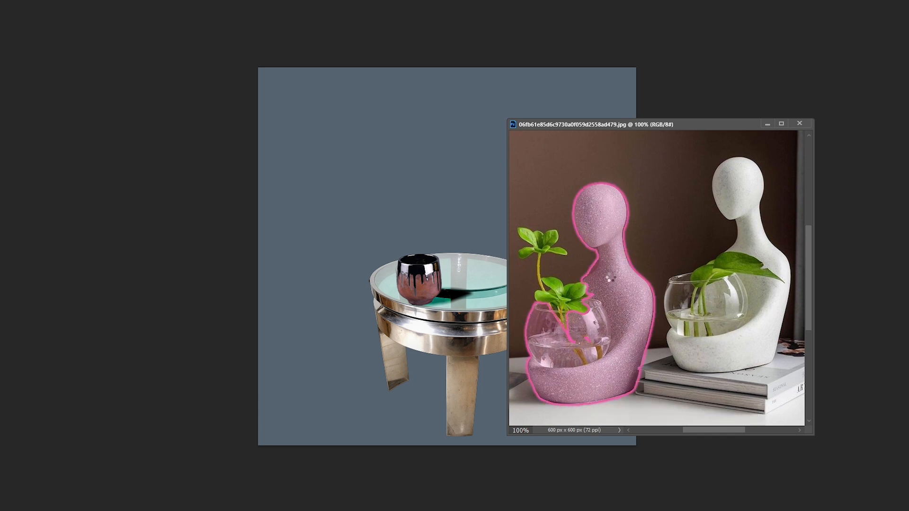
shift+click(567, 299)
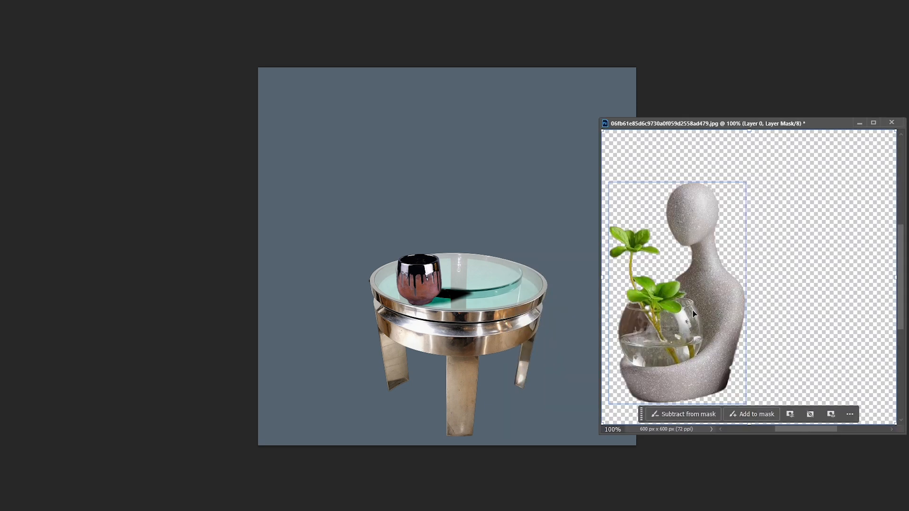
drag(693, 324, 483, 264)
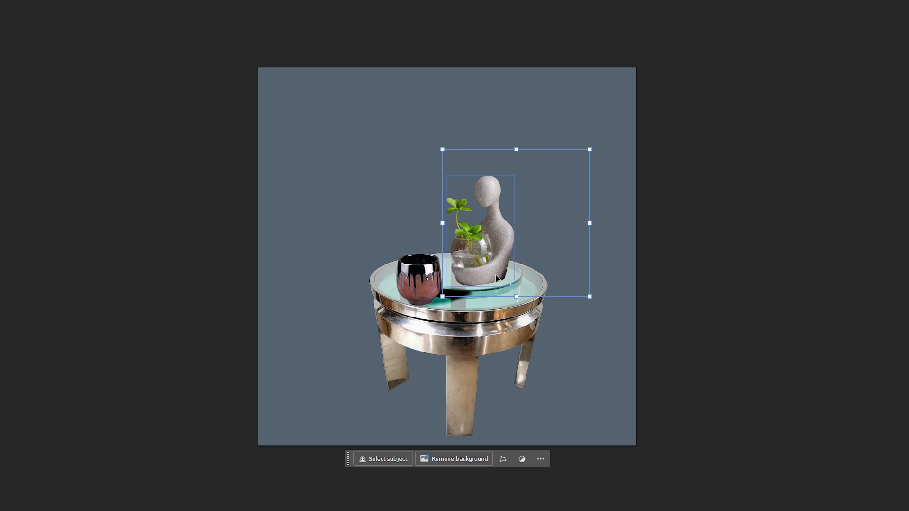
Flip the statue planter horizontally and position it behind the cup on the round glass
key(ctrl+t)
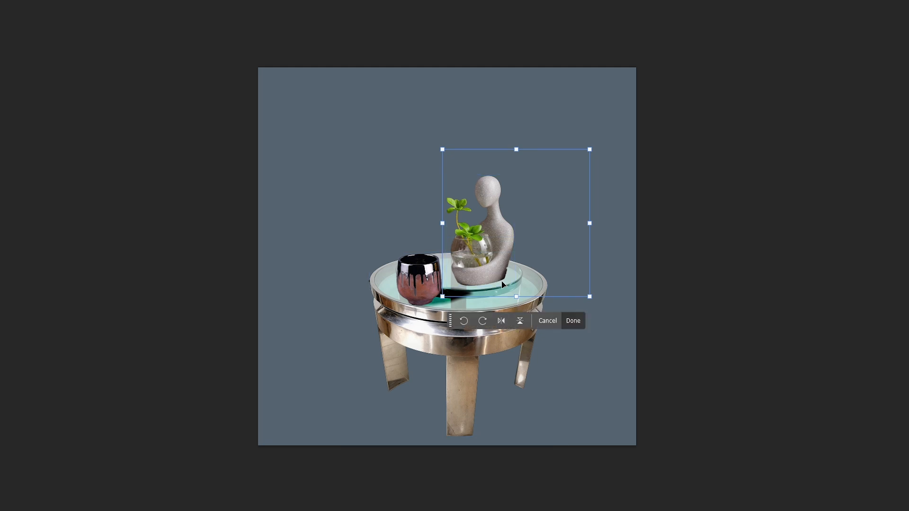
click(502, 321)
drag(554, 255, 475, 250)
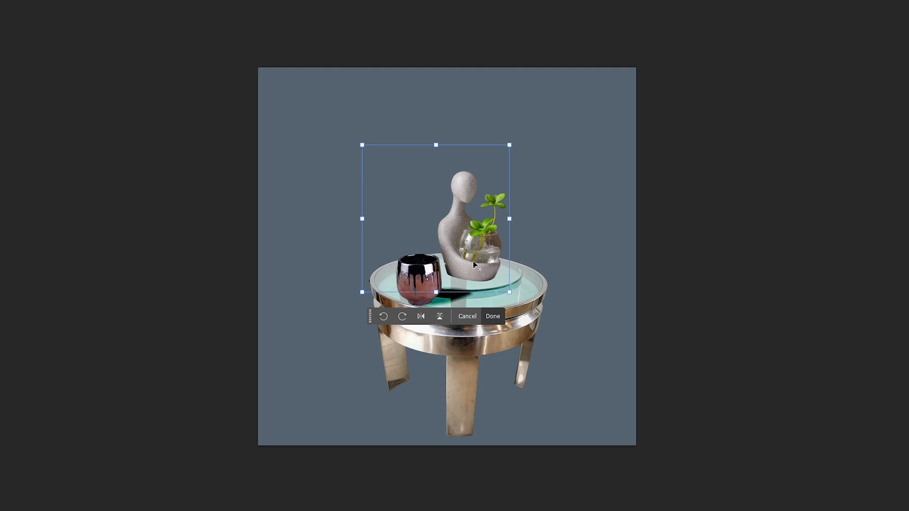
Duplicate the statue planter, flip the copy vertically beneath it as a reflection, and set the copy's opacity to 20%
drag(473, 260, 465, 291)
click(493, 317)
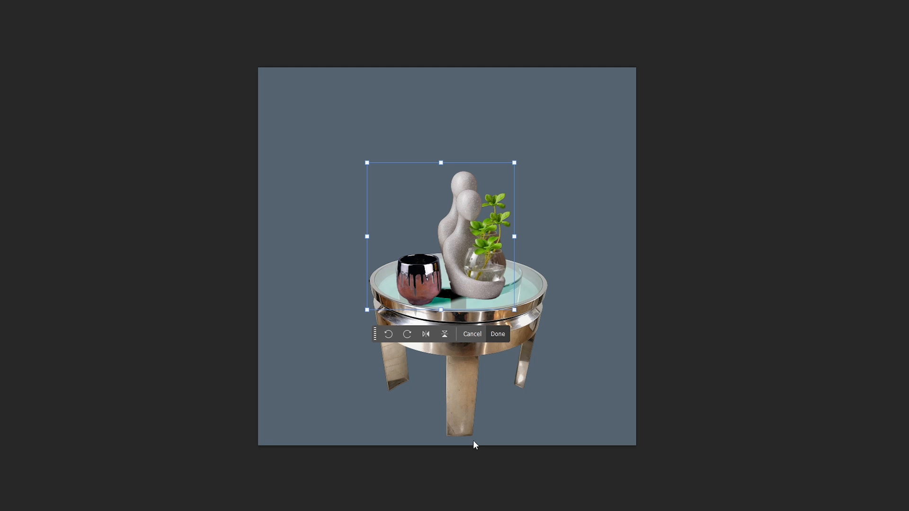
click(446, 335)
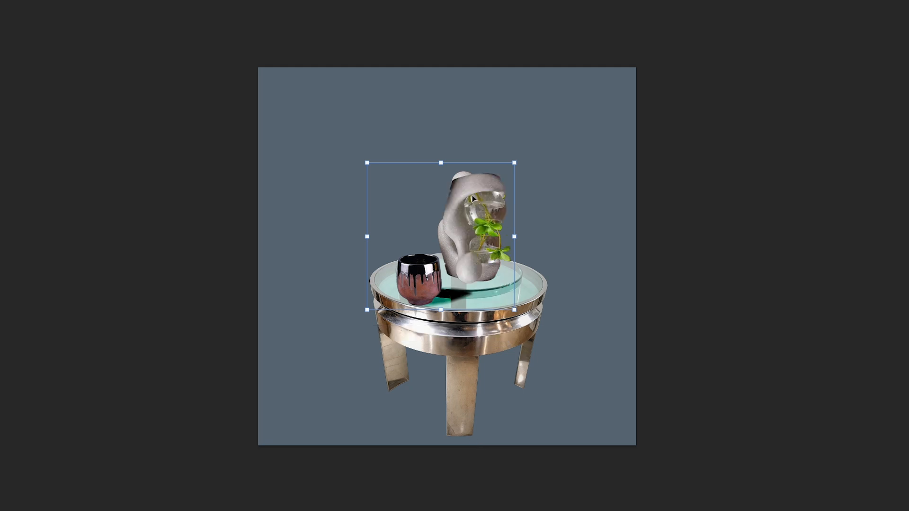
drag(473, 195, 465, 288)
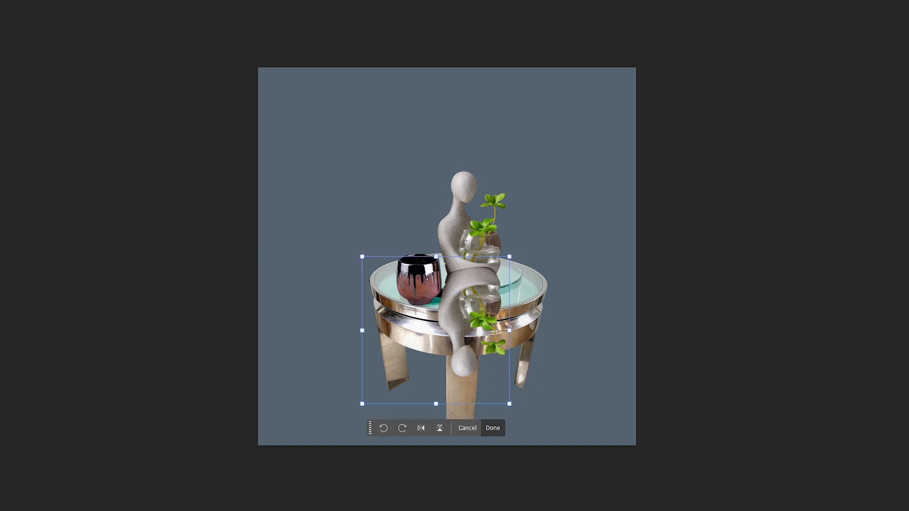
key(Return)
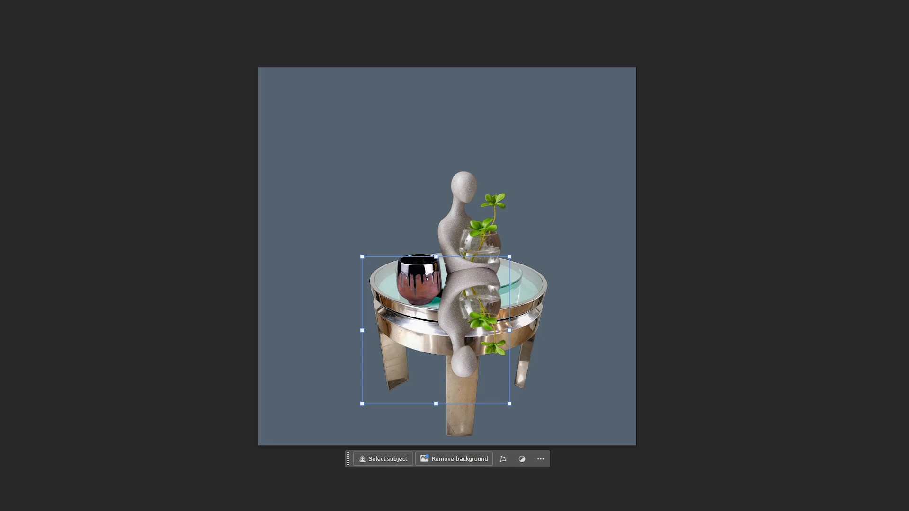
key(2)
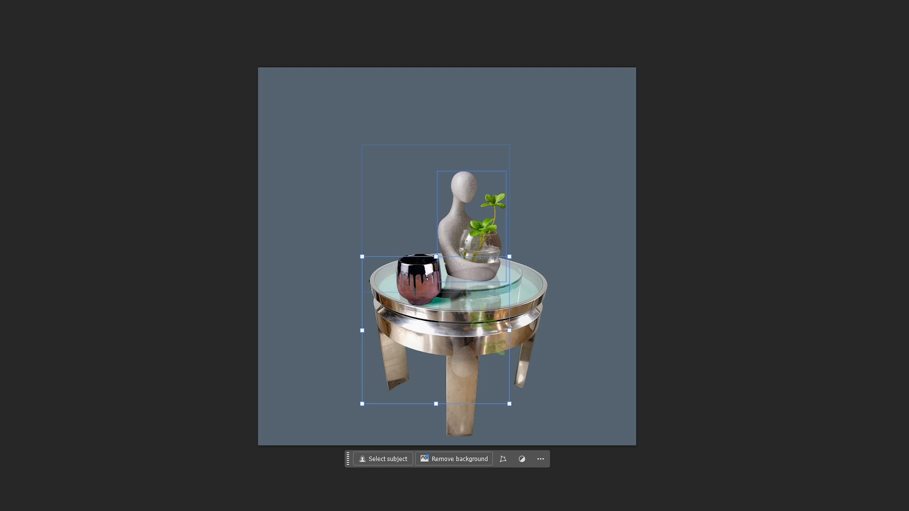
Mask out the statue's reflection where it overlaps the table's metal rim and front leg
click(419, 280)
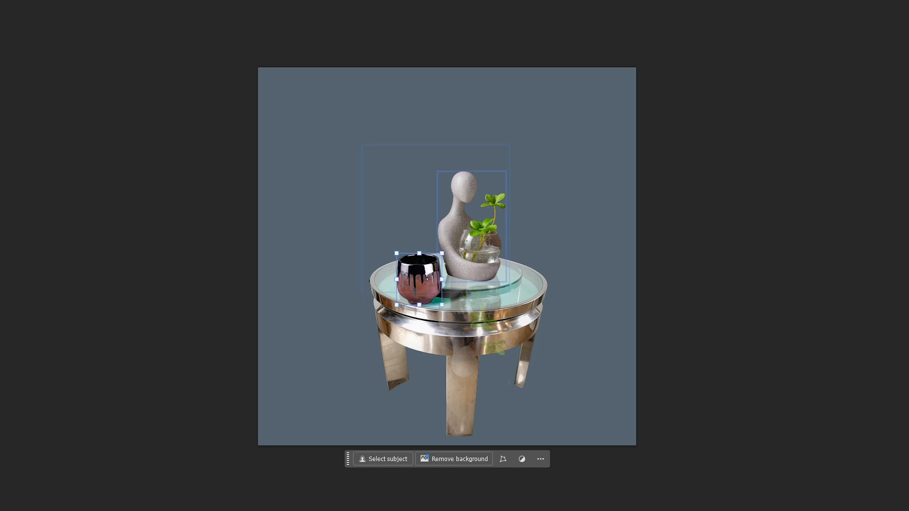
click(460, 237)
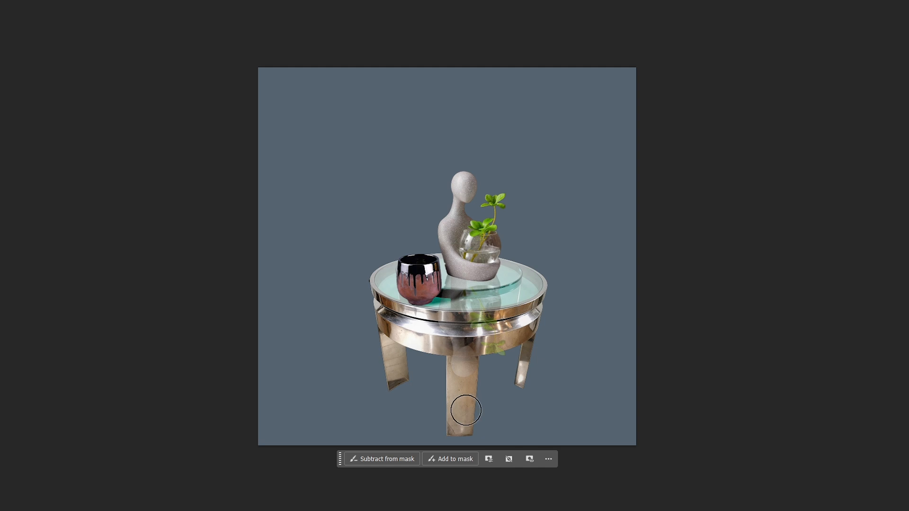
mouse_move(430, 366)
mouse_down()
mouse_move(477, 368)
mouse_move(420, 351)
mouse_move(514, 349)
mouse_move(427, 327)
mouse_move(487, 333)
mouse_move(506, 326)
mouse_move(476, 327)
mouse_up()
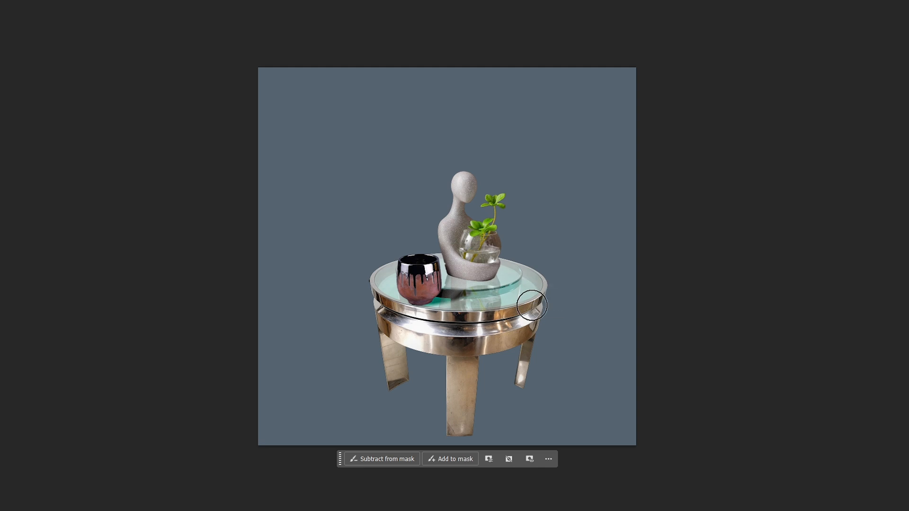
Enlarge the end table together with its cup and statue and center the group on the canvas
key(ctrl+t)
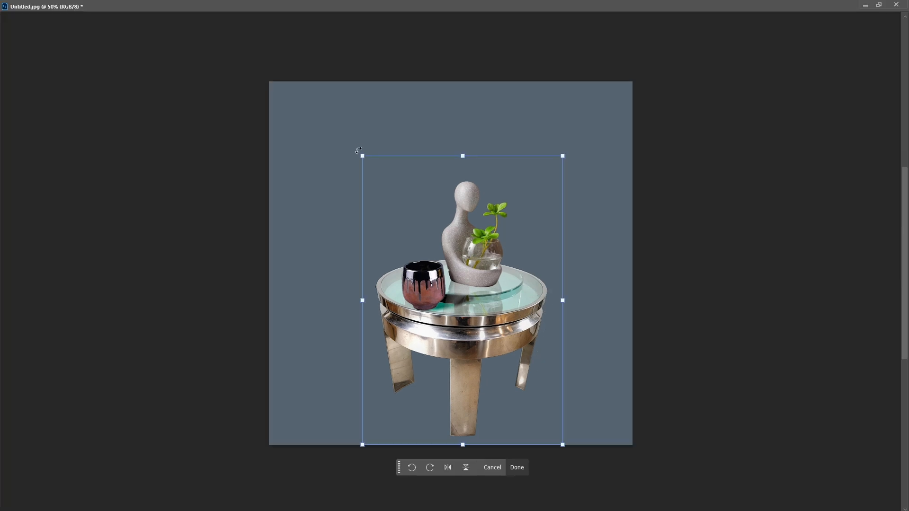
drag(362, 156, 315, 88)
mouse_move(415, 254)
mouse_down()
mouse_move(443, 223)
mouse_move(429, 249)
mouse_up()
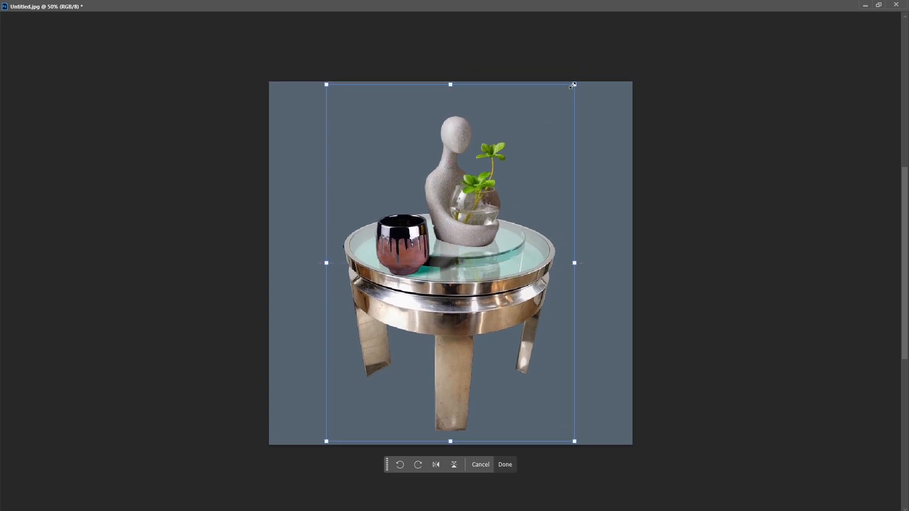
drag(574, 85, 553, 115)
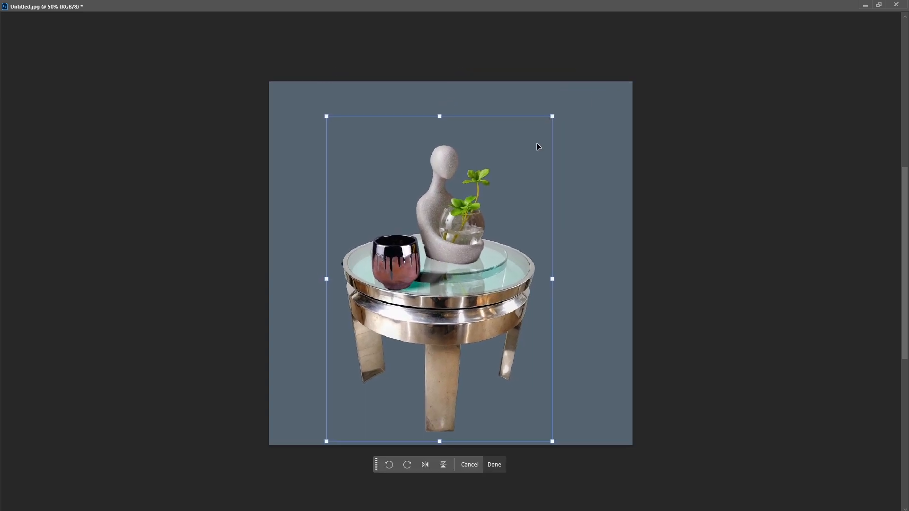
drag(440, 280, 448, 288)
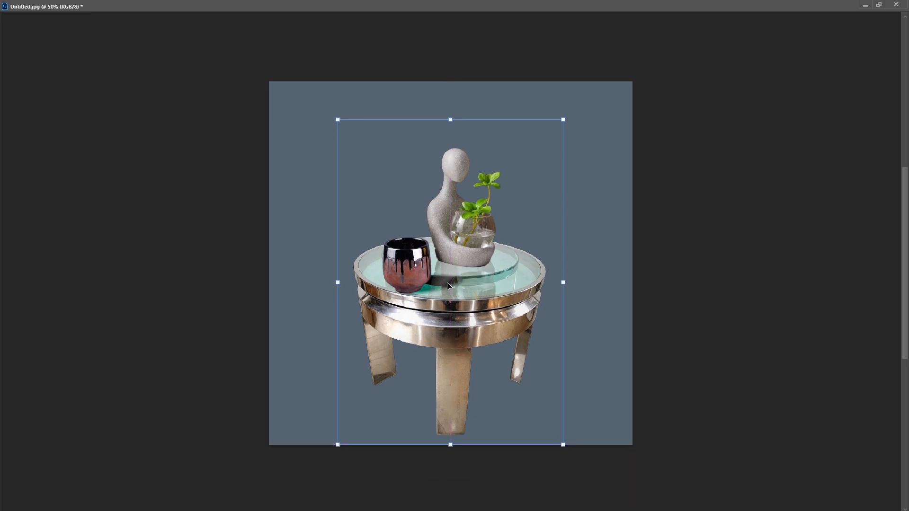
key(Return)
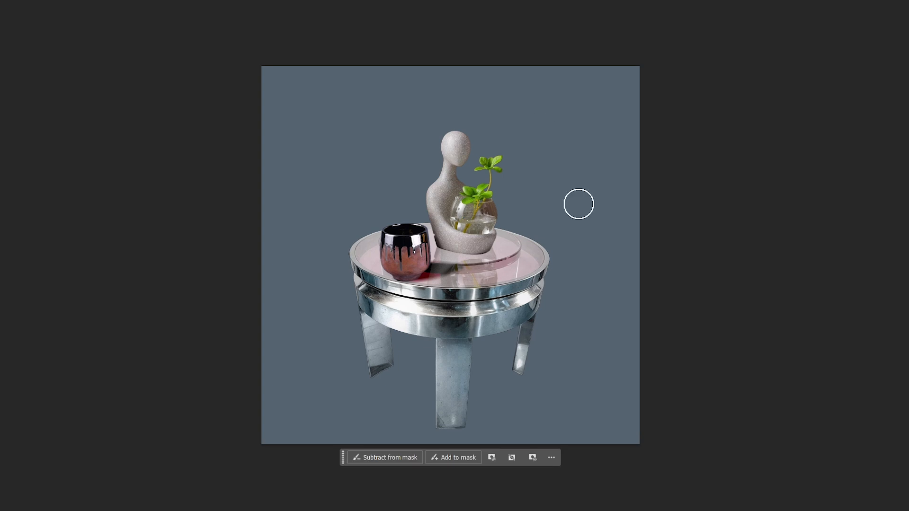
Paint on the layer mask across the end table's glass top
mouse_move(521, 256)
mouse_down()
mouse_move(529, 259)
mouse_move(450, 272)
mouse_move(366, 255)
mouse_move(395, 245)
mouse_move(488, 256)
mouse_move(514, 252)
mouse_move(473, 239)
mouse_move(370, 241)
mouse_move(533, 232)
mouse_move(532, 253)
mouse_move(512, 261)
mouse_move(376, 256)
mouse_up()
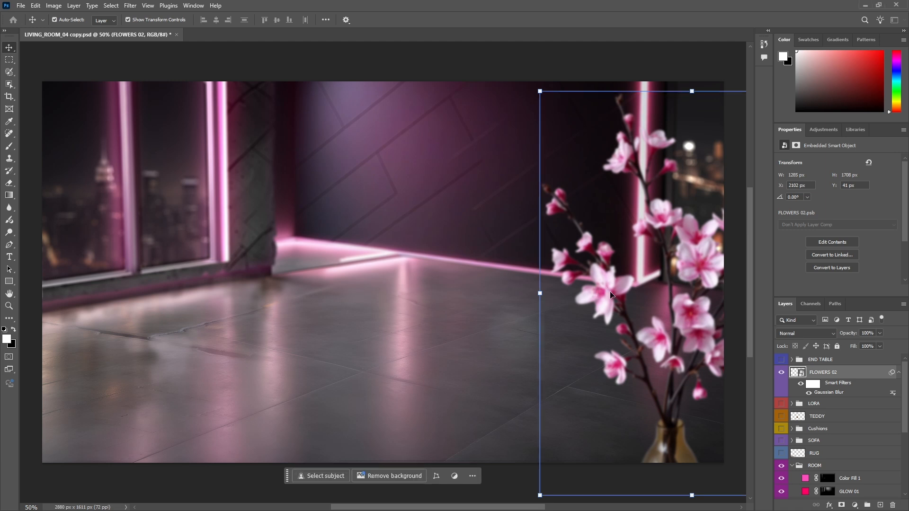
Move the blurred flower vase further into the room scene and lower its Gaussian Blur radius until the flowers are sharp
drag(605, 294, 552, 290)
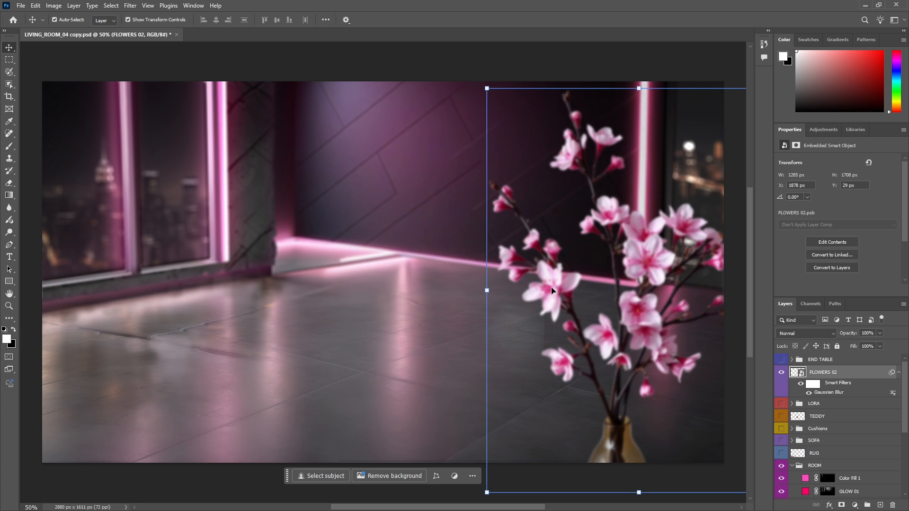
drag(552, 289, 520, 284)
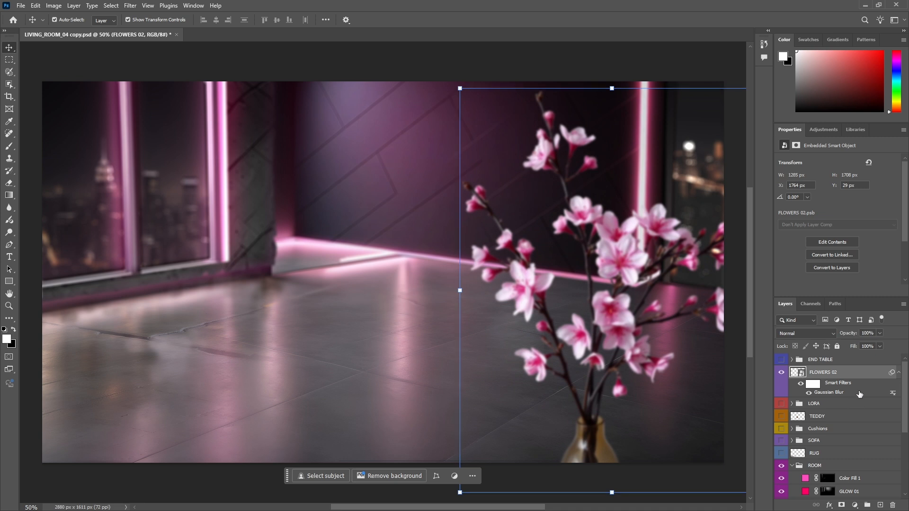
double_click(833, 392)
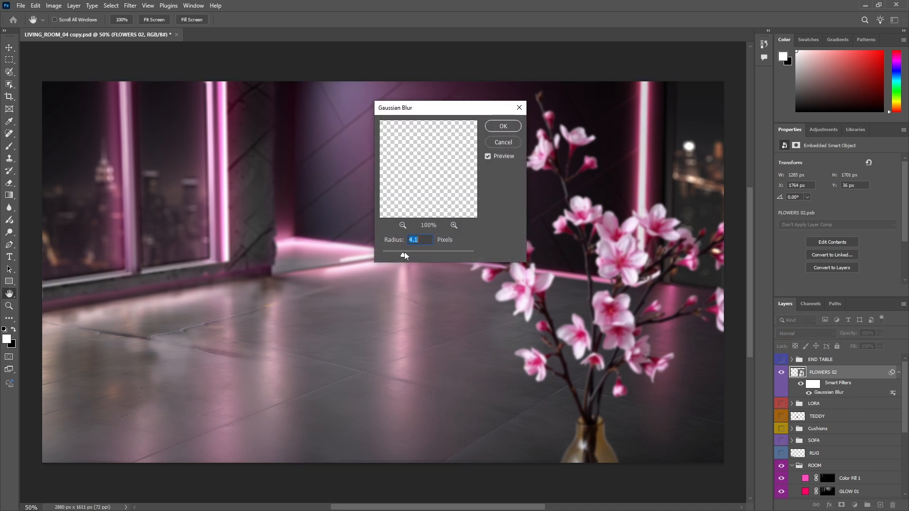
drag(405, 252, 379, 254)
click(504, 142)
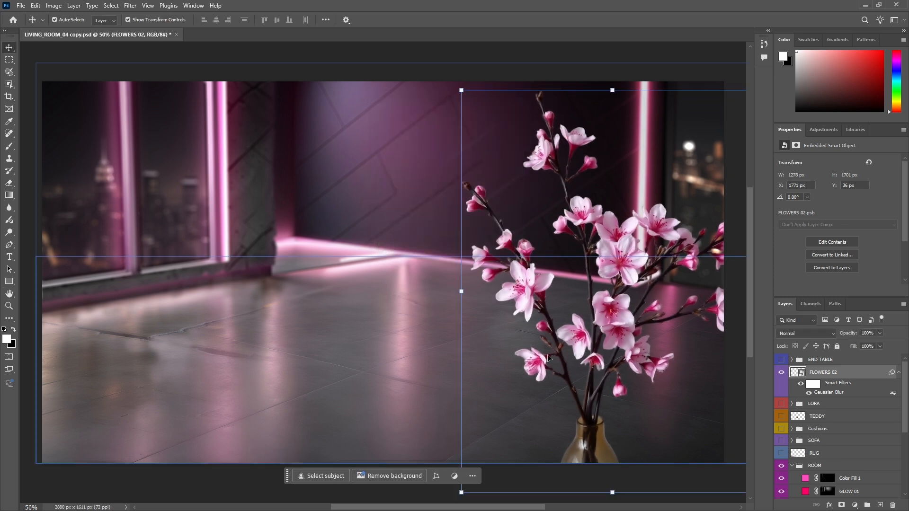
Shift the sharp flower vase further toward the room's center, then delete the FLOWERS 02 layer
mouse_move(601, 268)
mouse_down()
mouse_move(578, 273)
mouse_move(591, 271)
mouse_up()
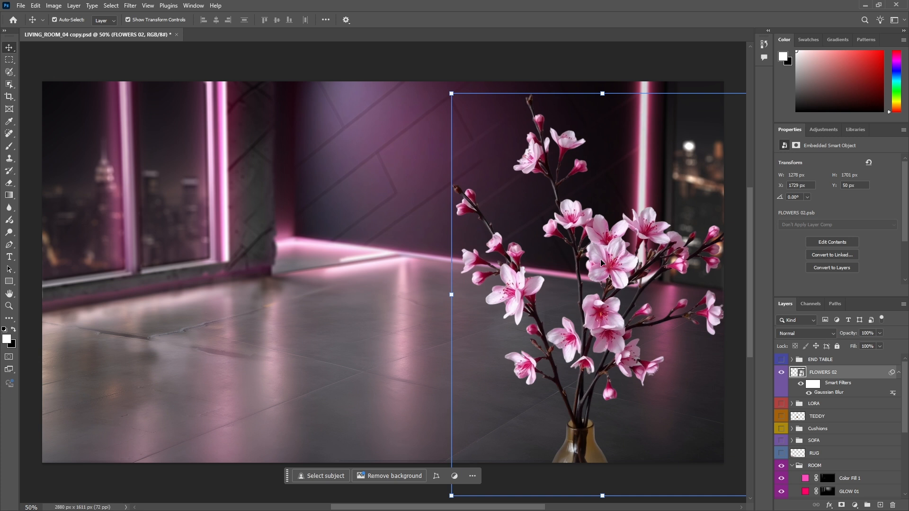
drag(600, 260, 553, 265)
key(Delete)
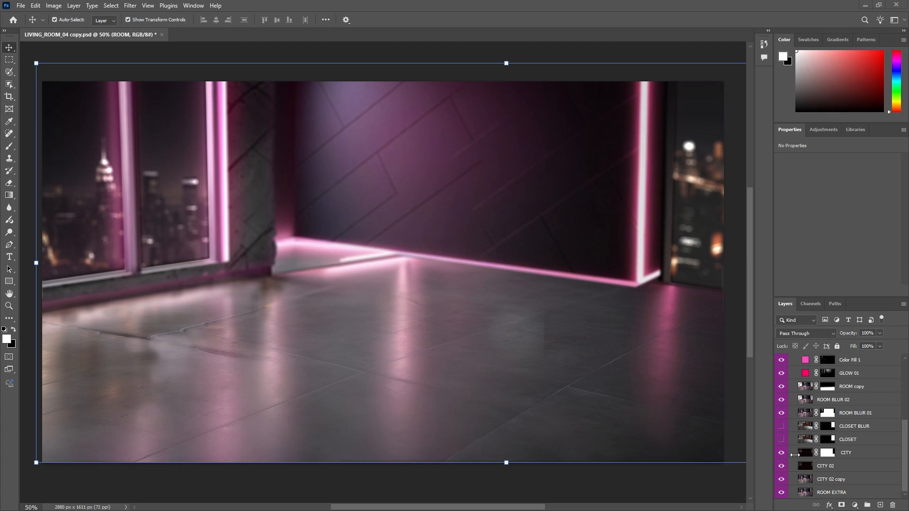
Hide the ROOM BLUR 01, CITY, CITY 02, CITY 02 copy and ROOM EXTRA layers to empty the window openings
drag(782, 413, 781, 453)
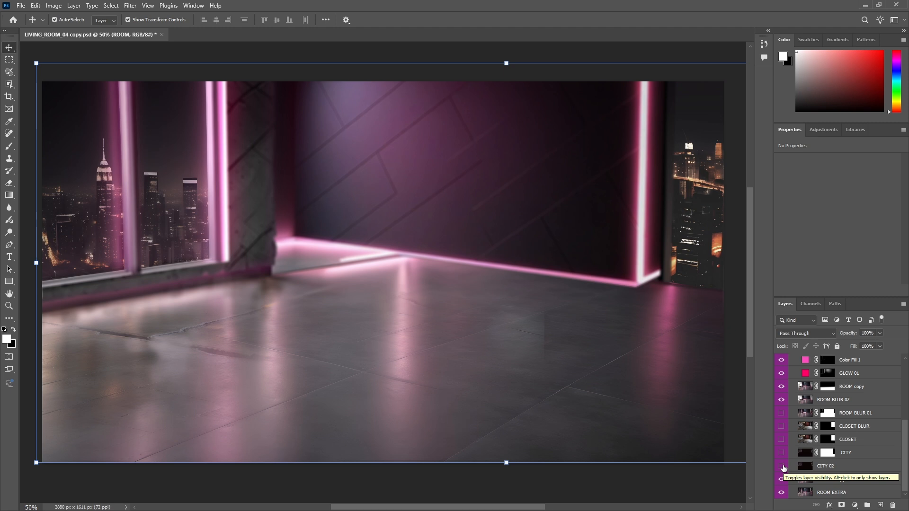
click(782, 467)
click(782, 467)
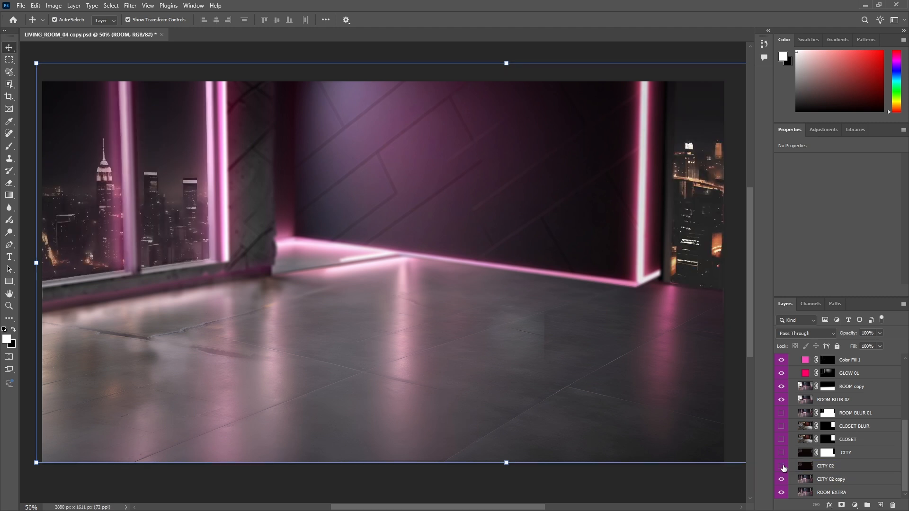
click(783, 467)
click(782, 467)
click(782, 467)
click(782, 467)
click(782, 467)
click(783, 467)
click(783, 467)
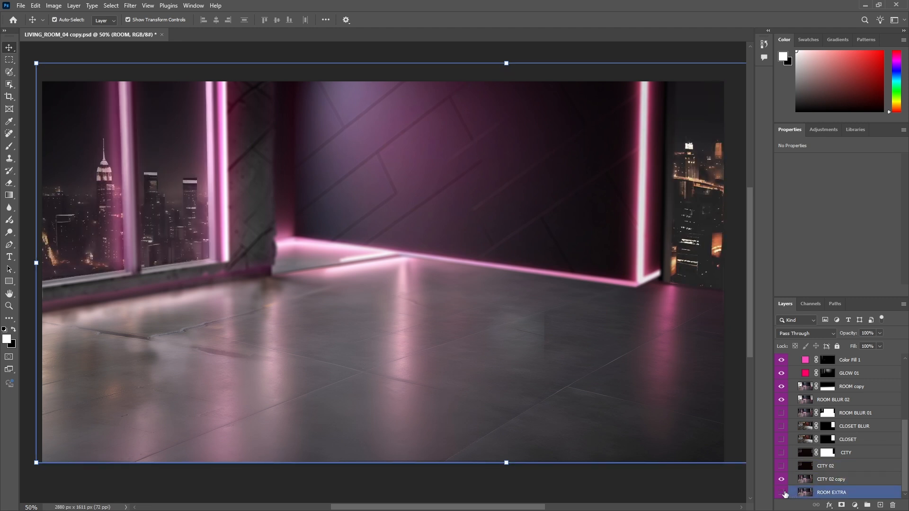
click(782, 479)
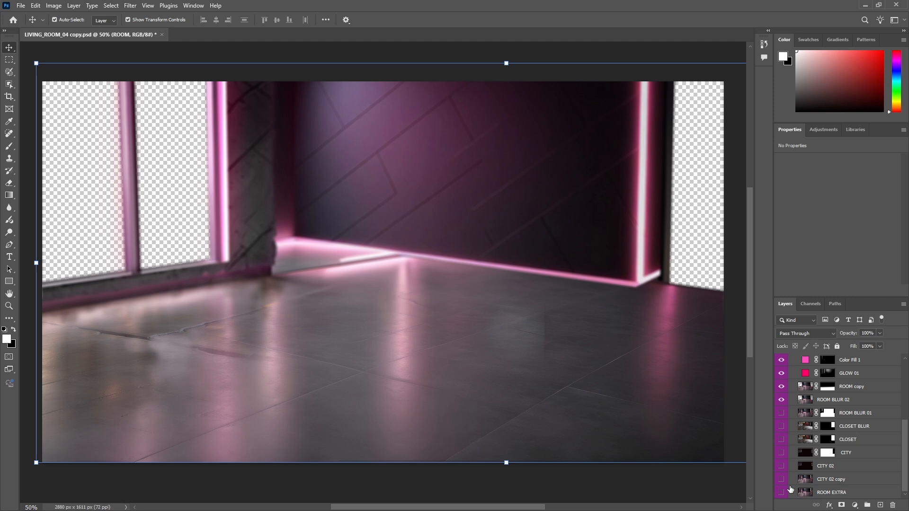